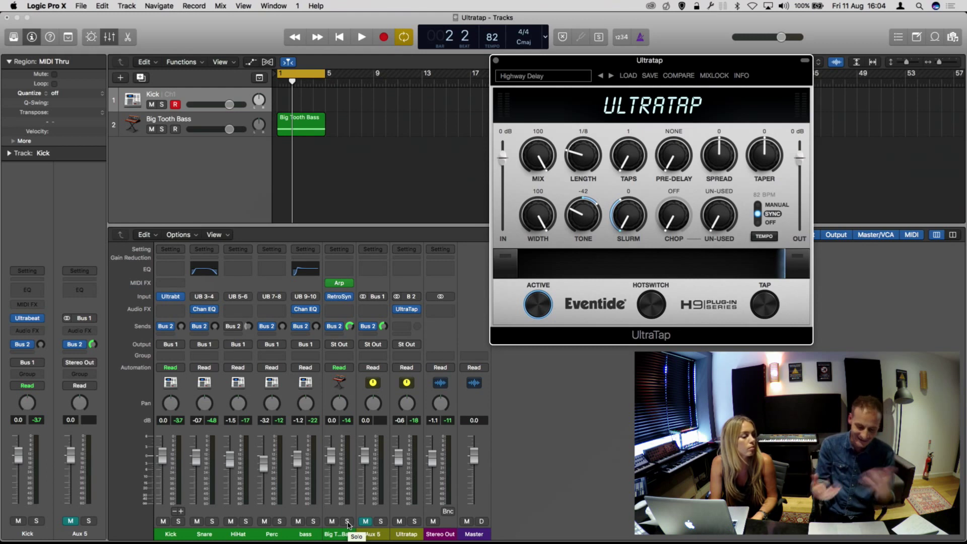
# Solo the Big Tooth Bass channel and, during playback, set its Retro Synth filter to cutoff about 0.298 and resonance 0.48.
pyautogui.click(347, 521)
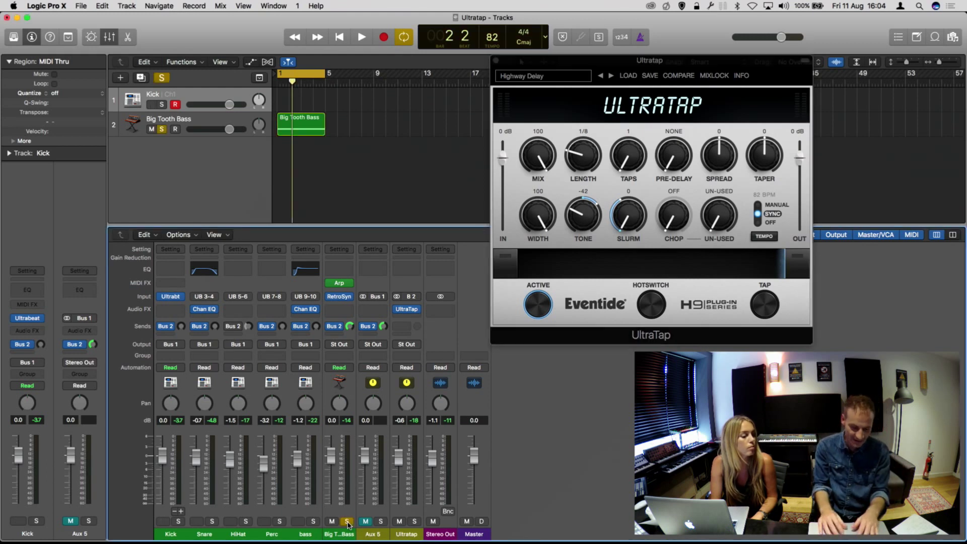
pyautogui.press('space')
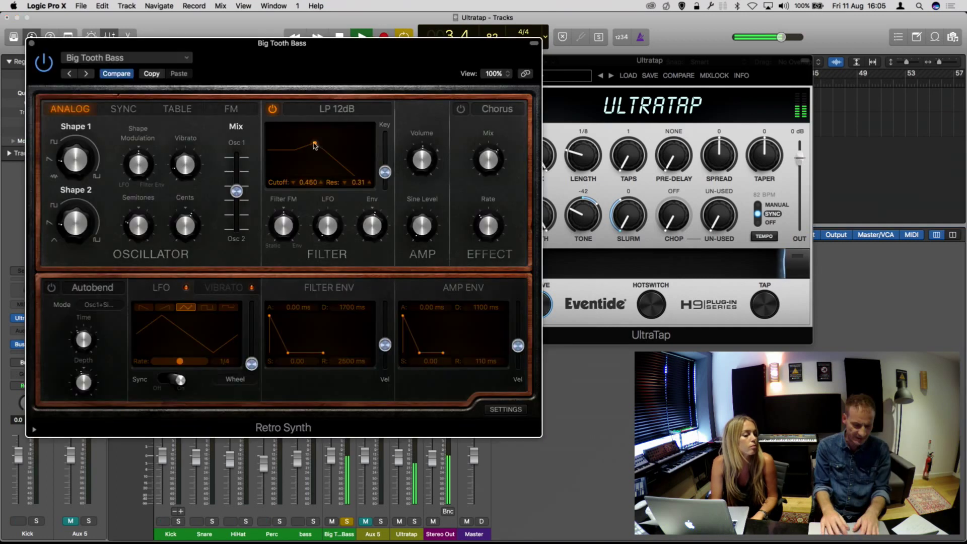
pyautogui.click(339, 296)
pyautogui.moveTo(304, 145); pyautogui.dragTo(301, 142)
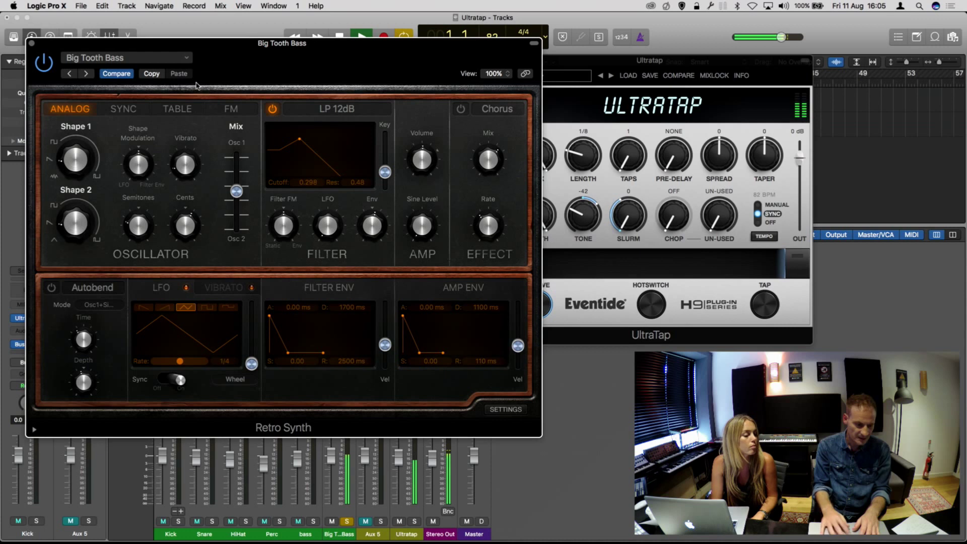
pyautogui.click(31, 43)
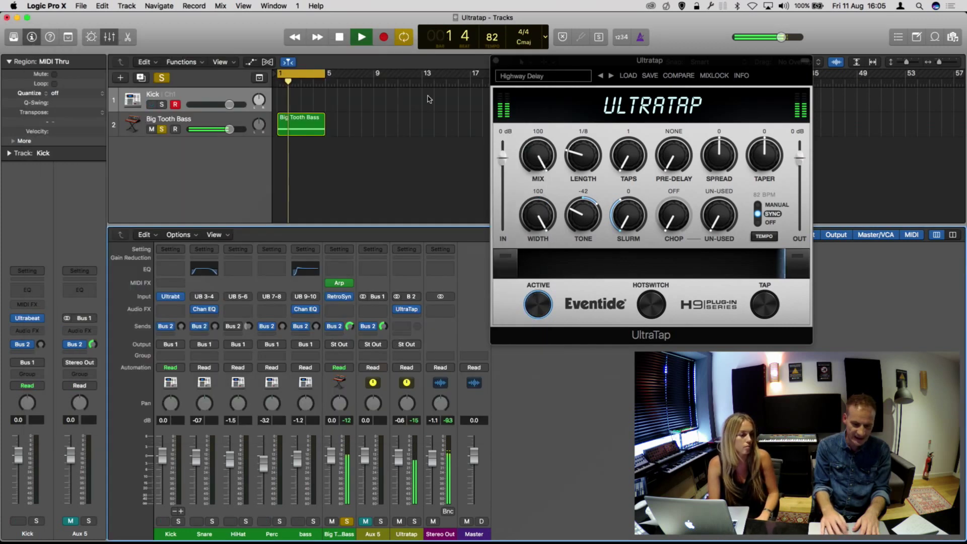
pyautogui.press('space')
# Load the Gated Punch Verb reverb preset in UltraTap, advance to the Goth Hall preset and play the loop.
pyautogui.click(573, 77)
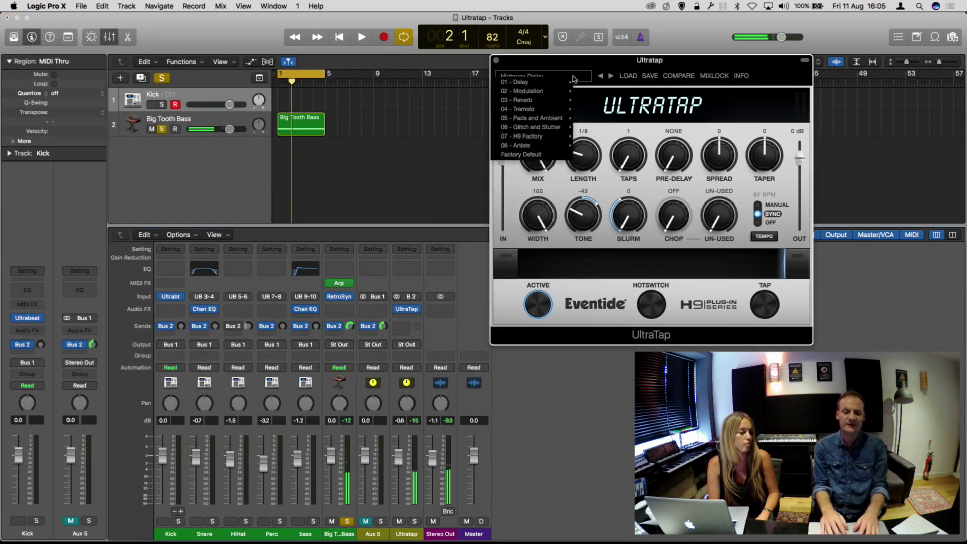
pyautogui.moveTo(554, 100)
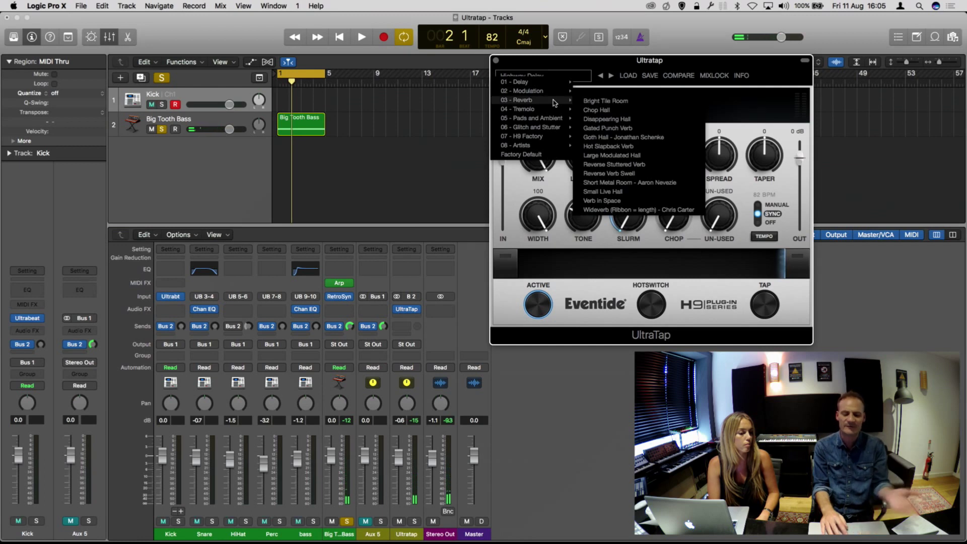
pyautogui.click(613, 128)
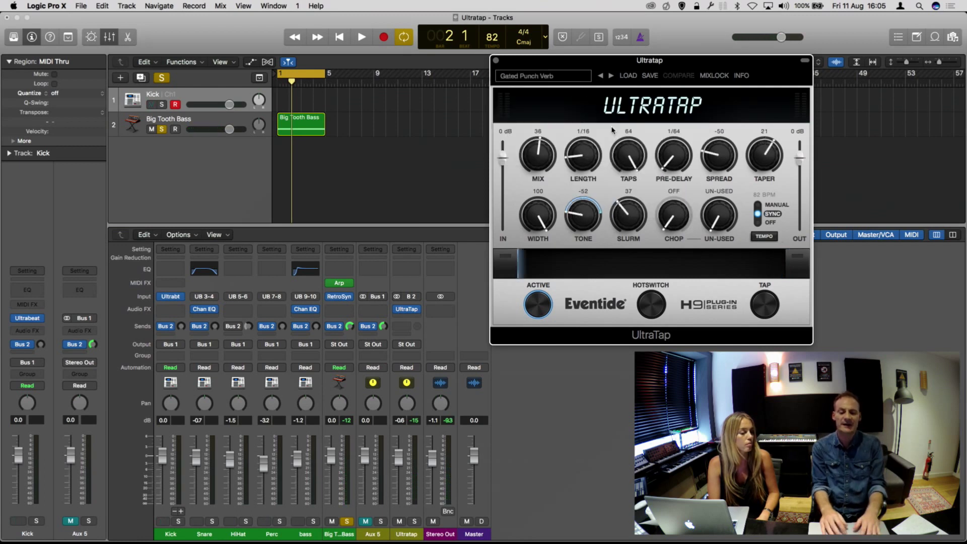
pyautogui.click(611, 77)
pyautogui.press('space')
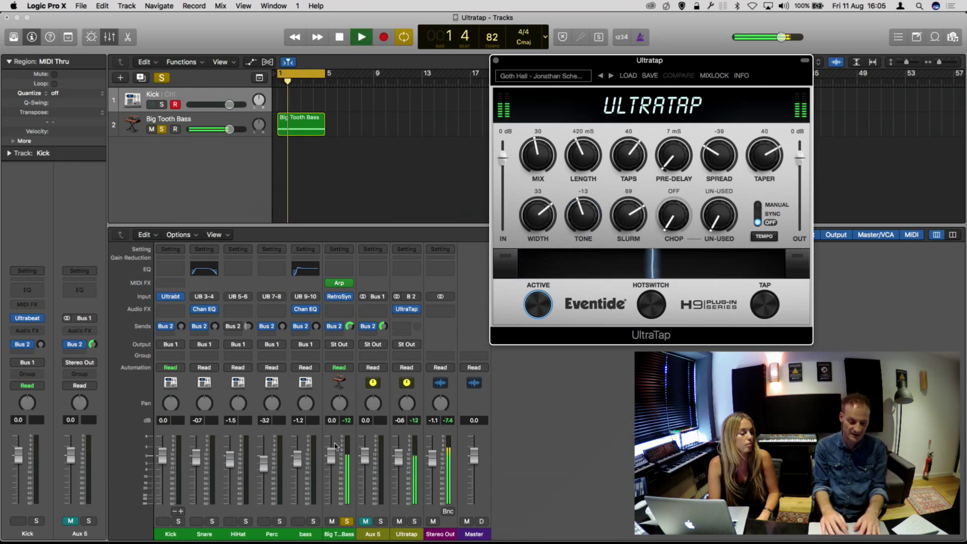
# Set the Big Tooth Bass fader to -1.8 dB, increase its Bus 2 send and raise the Ultratap channel to 1.4 dB.
pyautogui.moveTo(335, 446); pyautogui.dragTo(335, 450)
pyautogui.moveTo(350, 328); pyautogui.dragTo(350, 318)
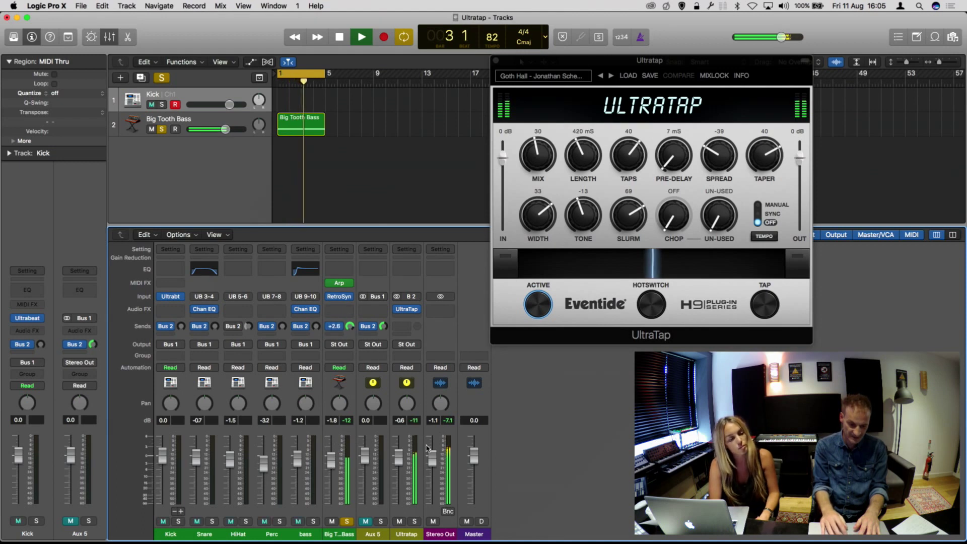
pyautogui.moveTo(398, 457); pyautogui.dragTo(400, 448)
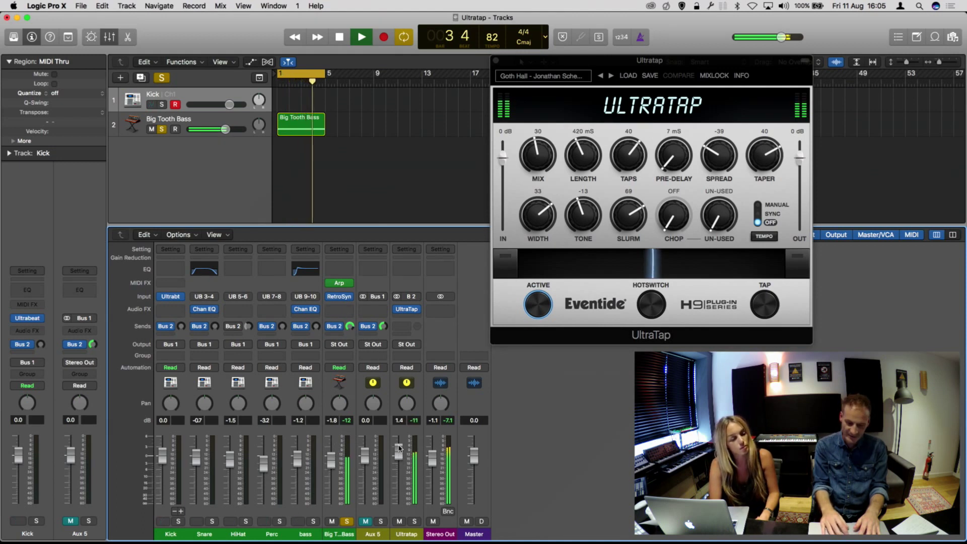
pyautogui.press('space')
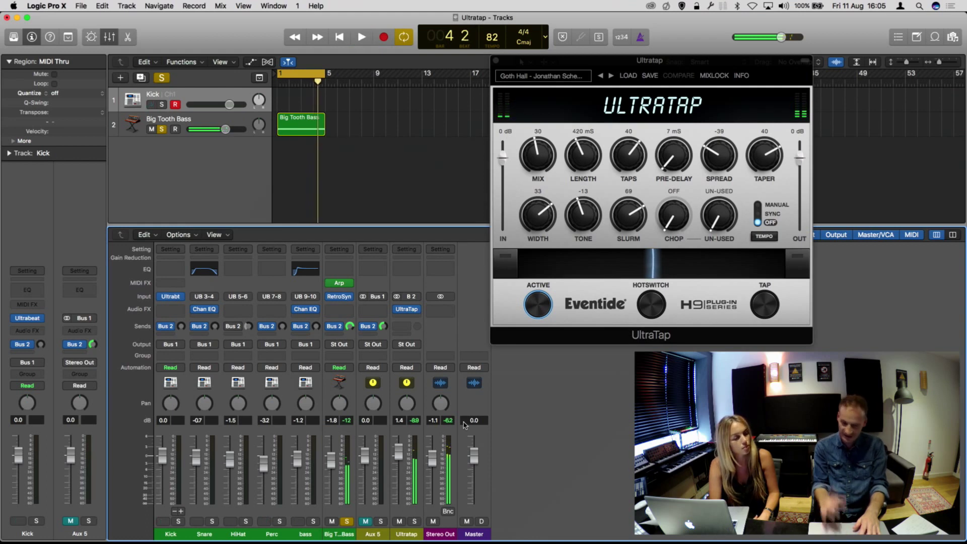
pyautogui.press('space')
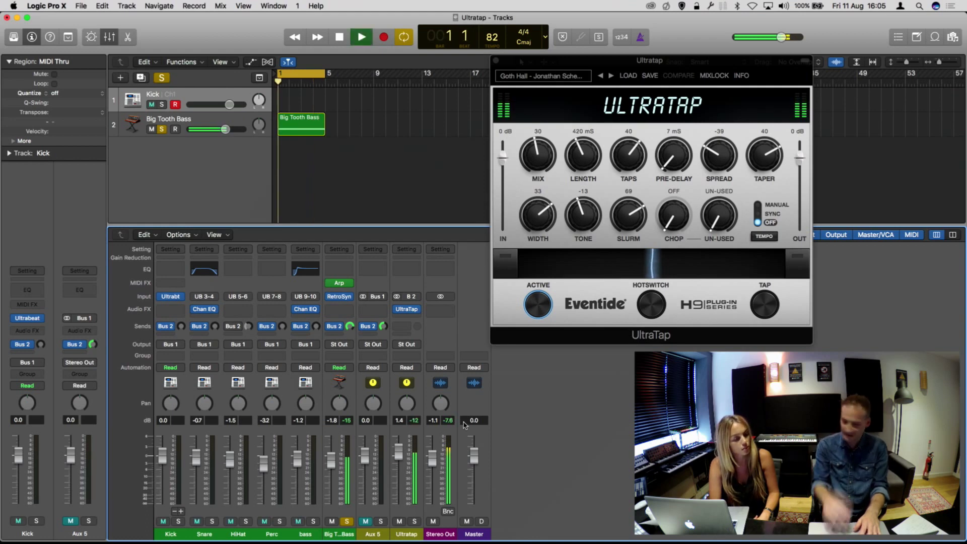
# Advance the UltraTap presets through Large Modulated Hall to Reverse Stuttered Verb and raise its tone to about 66.
pyautogui.click(598, 112)
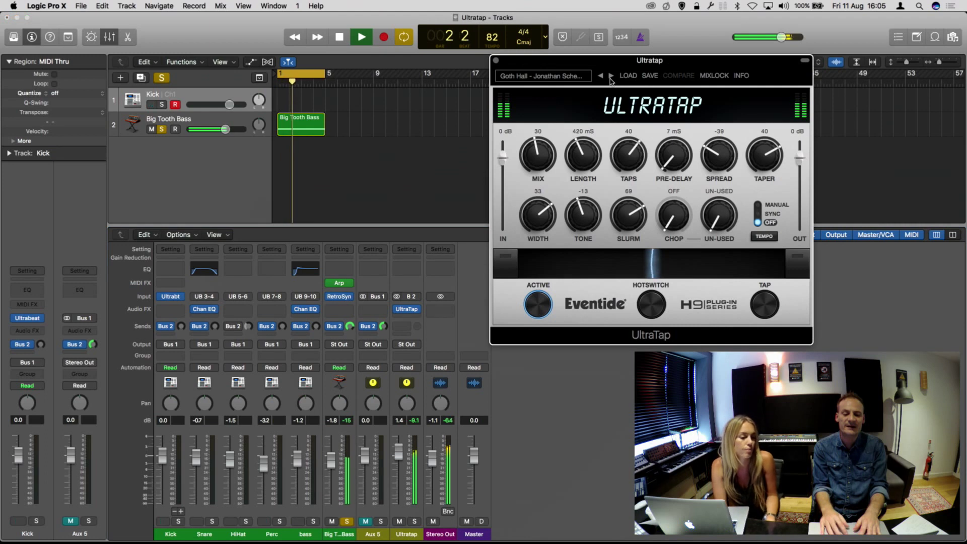
pyautogui.click(611, 76)
pyautogui.click(611, 76)
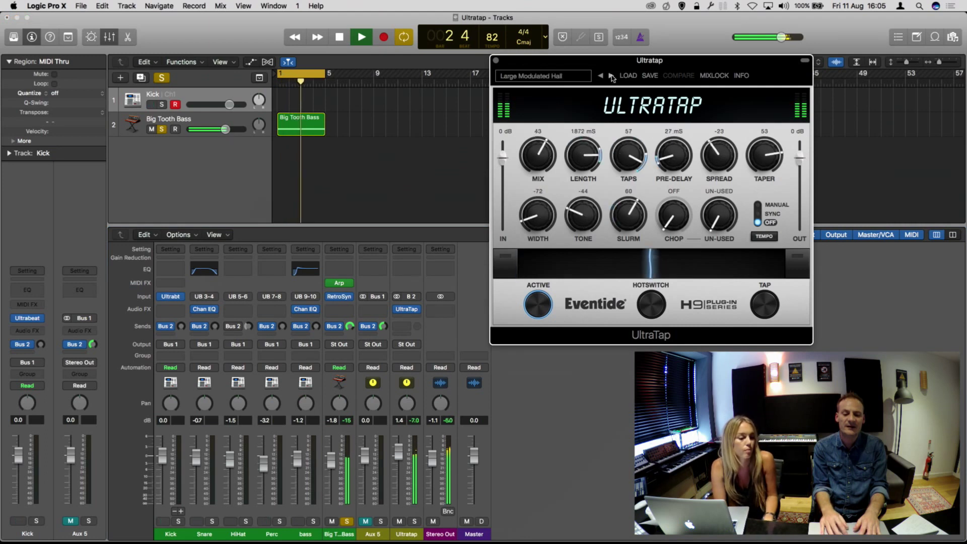
pyautogui.click(611, 76)
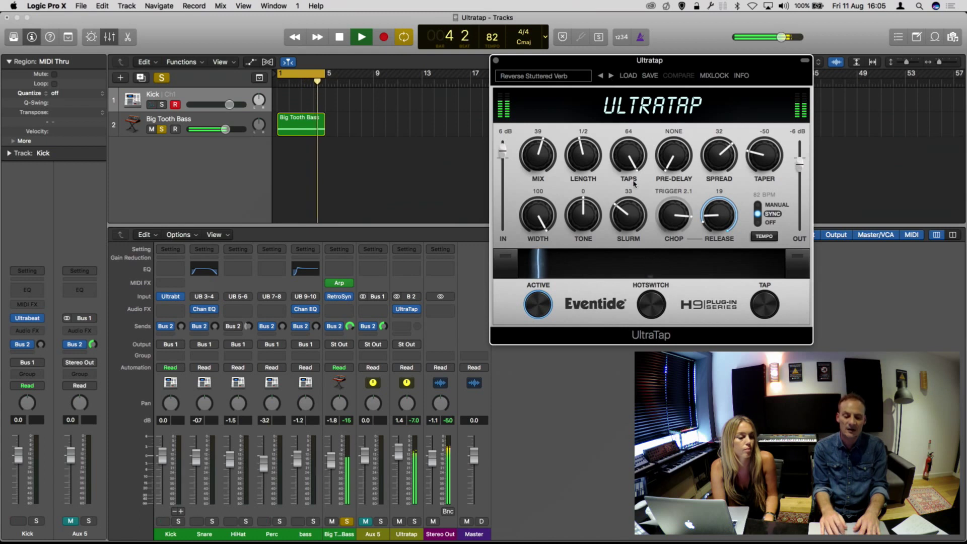
pyautogui.moveTo(583, 213); pyautogui.dragTo(582, 165)
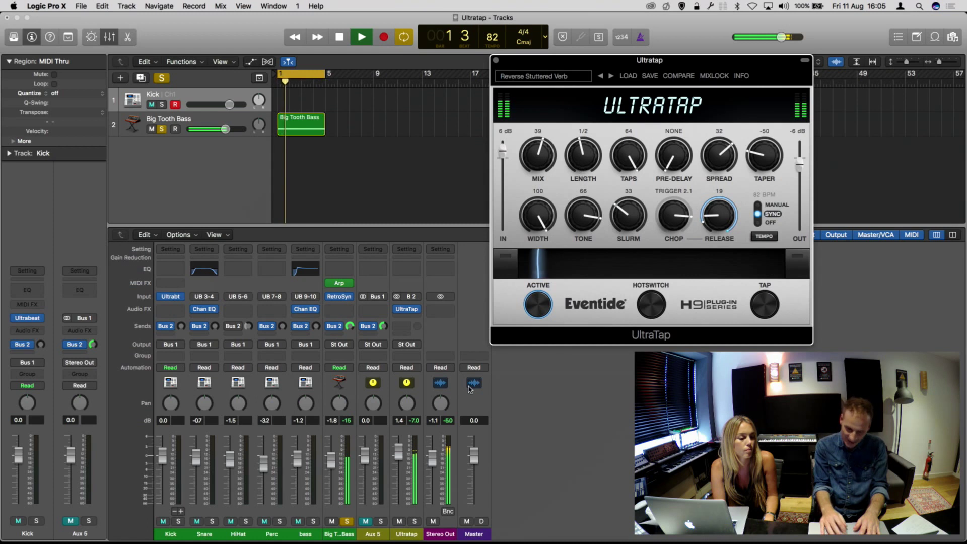
# Lower the Big Tooth Bass fader to -4.8 dB and raise the Ultratap channel fader to 4.4 dB.
pyautogui.moveTo(331, 461); pyautogui.dragTo(331, 467)
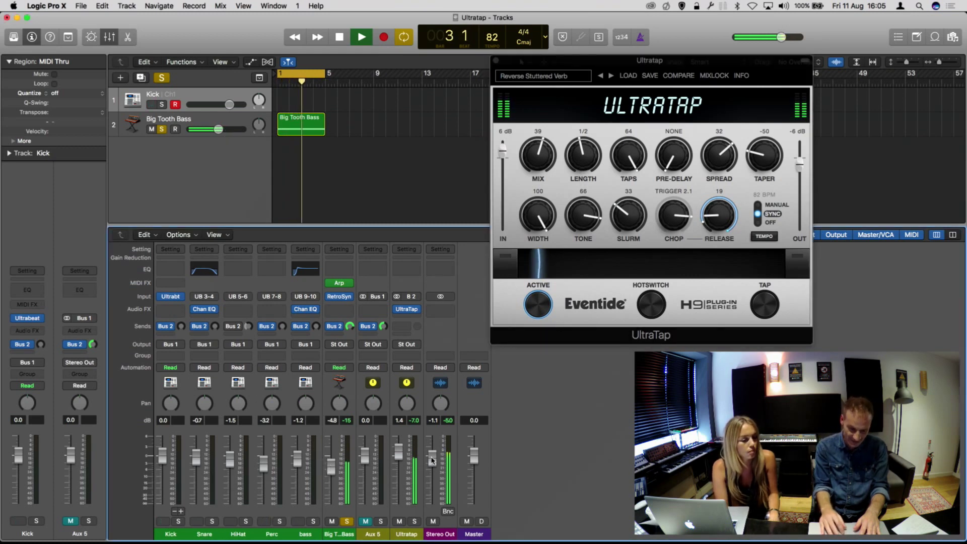
pyautogui.moveTo(401, 452); pyautogui.dragTo(400, 441)
pyautogui.moveTo(642, 155)
pyautogui.mouseDown()
pyautogui.moveTo(632, 220)
pyautogui.moveTo(635, 156)
pyautogui.mouseUp()
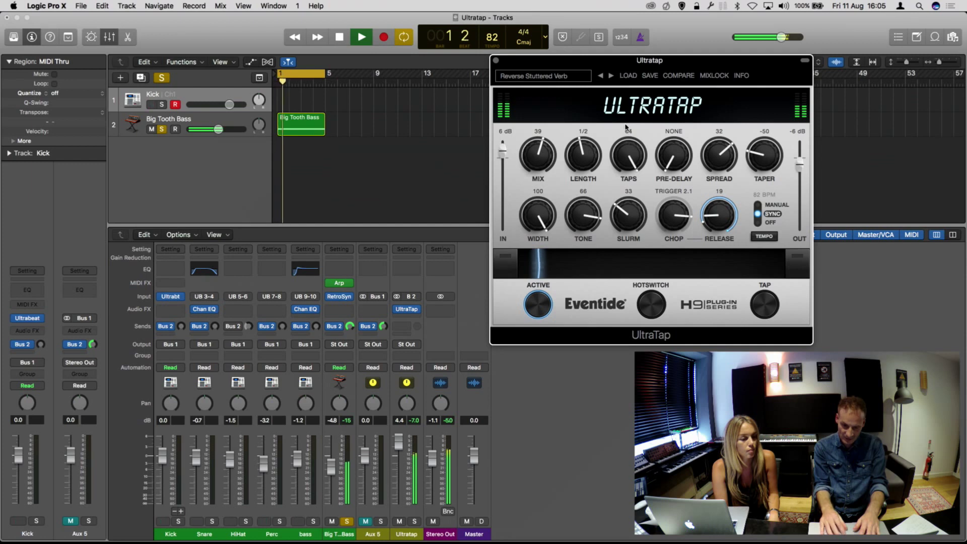
# Switch UltraTap to Reverse Verb Swell and set the bass synth's filter to cutoff about 0.582 and resonance 0.41.
pyautogui.click(611, 76)
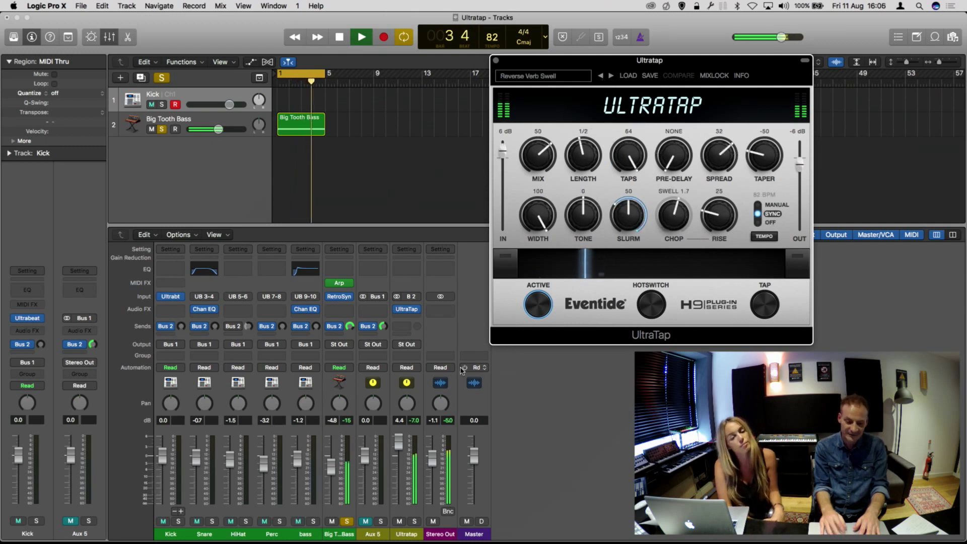
pyautogui.click(342, 299)
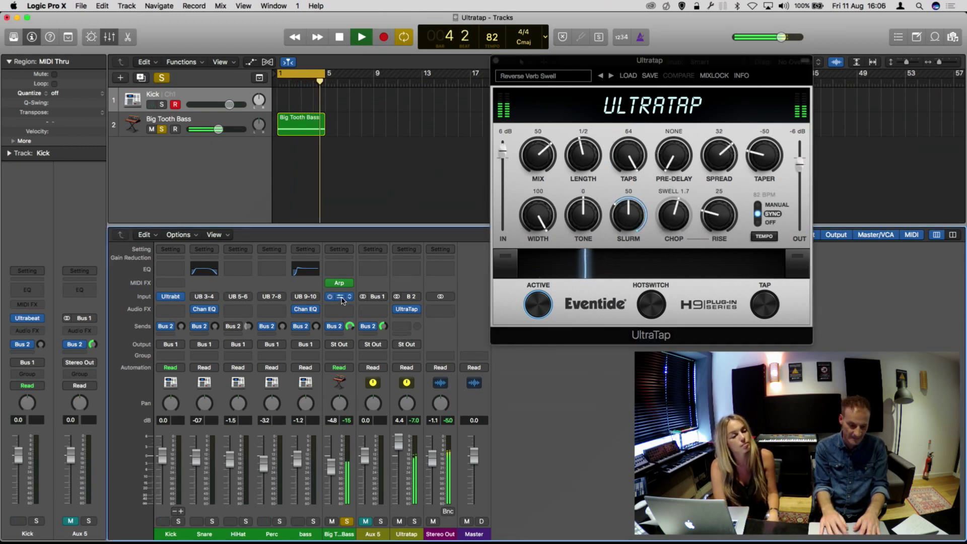
pyautogui.click(342, 300)
pyautogui.moveTo(325, 160); pyautogui.dragTo(337, 144)
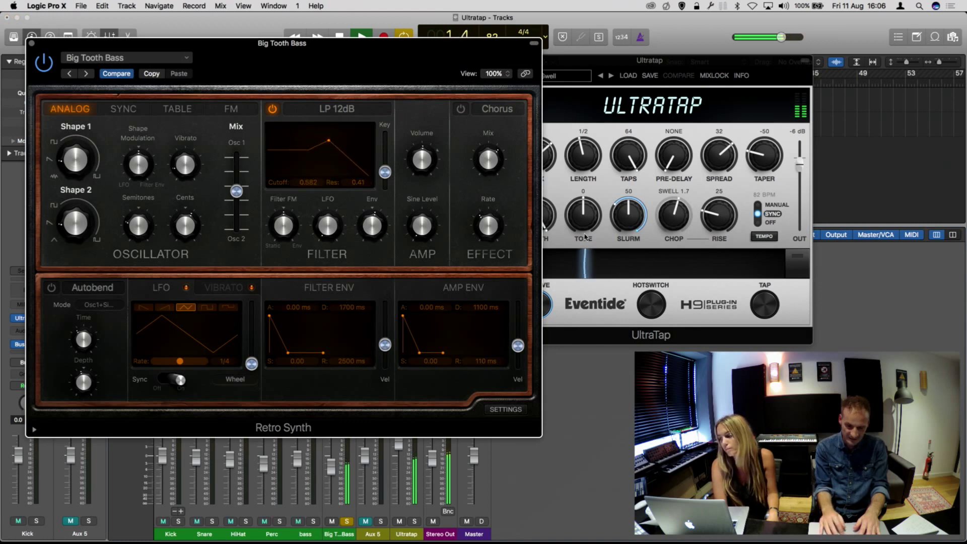
# Move the UltraTap window clear of the synth, set its mix to 100 and enable Mix Lock.
pyautogui.click(674, 67)
pyautogui.moveTo(538, 152); pyautogui.dragTo(619, 69)
pyautogui.click(791, 83)
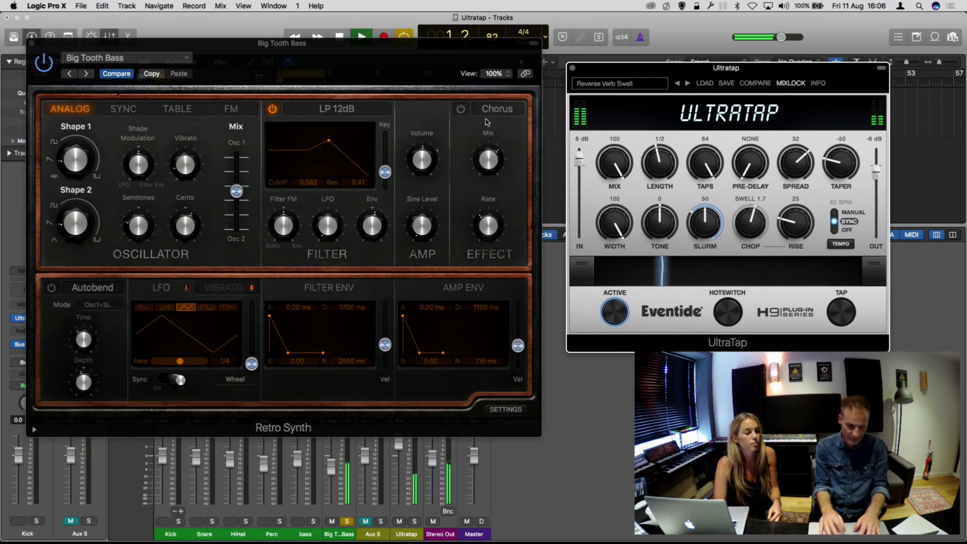
# Set the Retro Synth filter cutoff to about 0.382 and its resonance to about 0.56.
pyautogui.click(321, 144)
pyautogui.moveTo(321, 145)
pyautogui.mouseDown()
pyautogui.moveTo(290, 146)
pyautogui.moveTo(307, 137)
pyautogui.mouseUp()
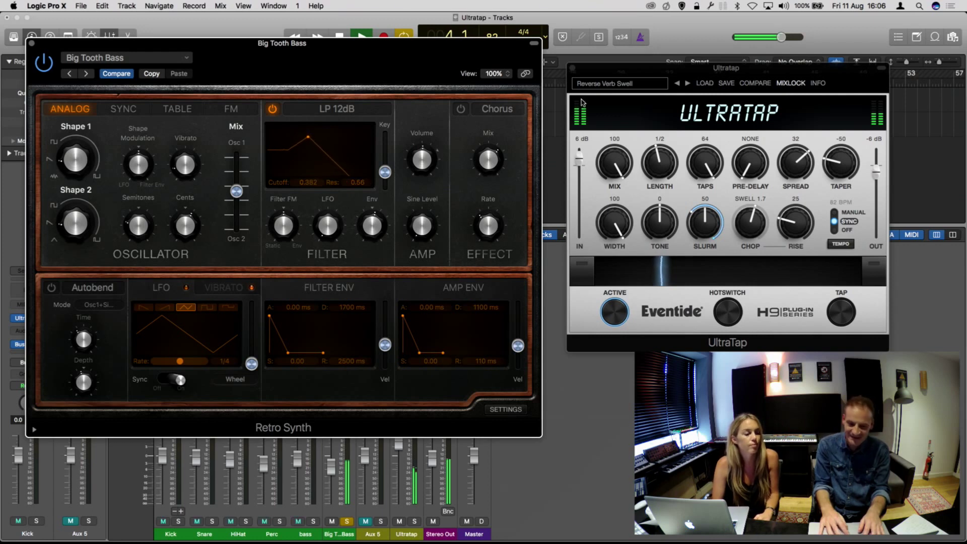
# Browse the UltraTap reverb presets back to Large Modulated Hall and lower the Ultratap channel fader to 0.5 dB.
pyautogui.click(688, 85)
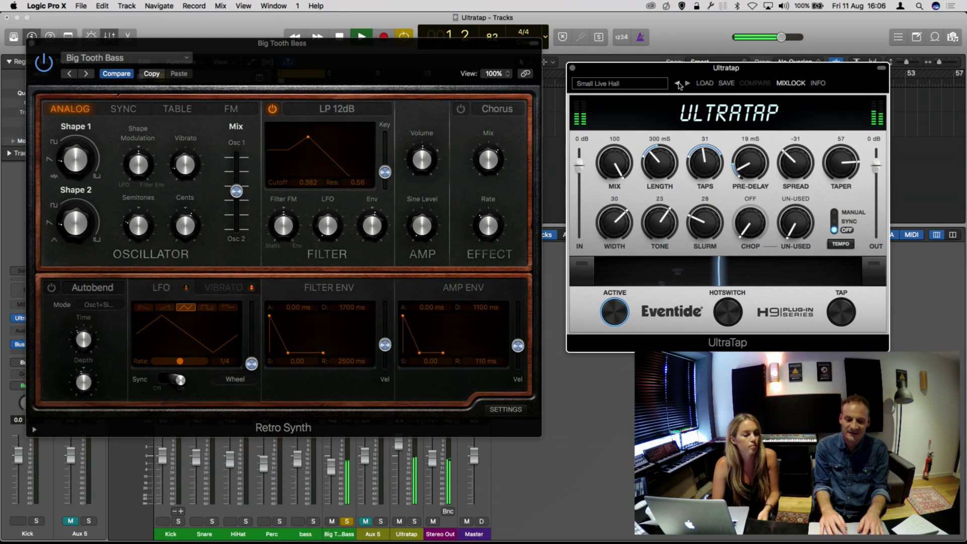
pyautogui.click(678, 83)
pyautogui.click(678, 84)
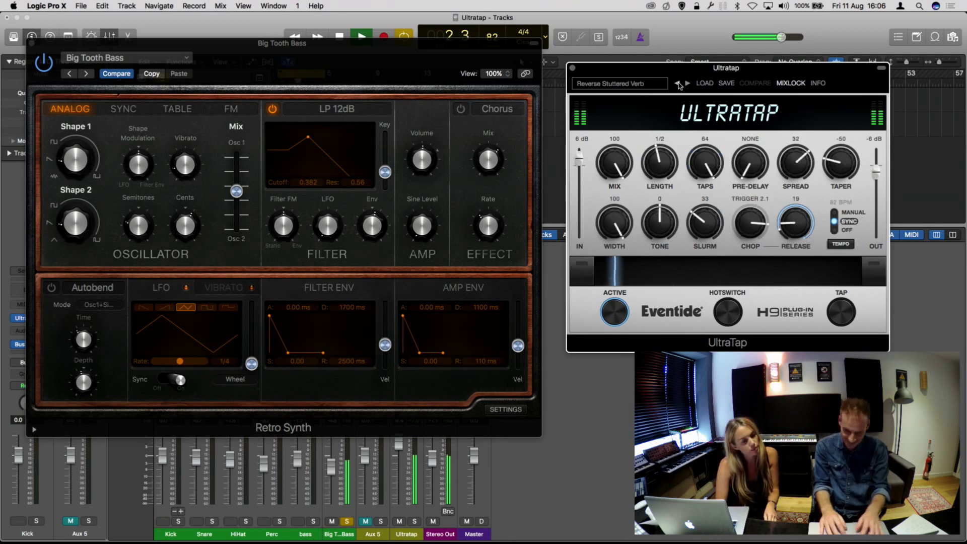
pyautogui.click(678, 84)
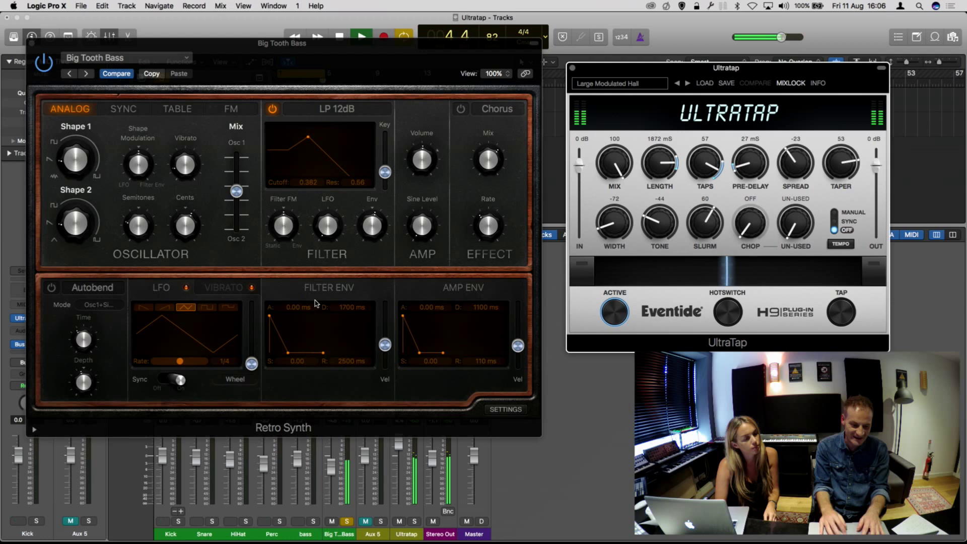
pyautogui.moveTo(401, 448); pyautogui.dragTo(401, 456)
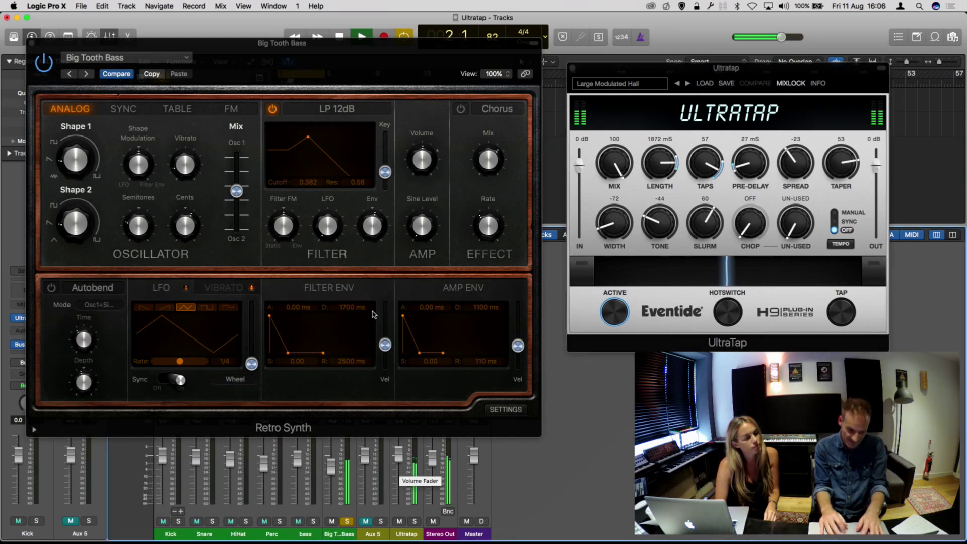
# Set the synth filter to cutoff about 0.306 and resonance 0.66, raise UltraTap's tone to 27 and stop playback.
pyautogui.click(309, 140)
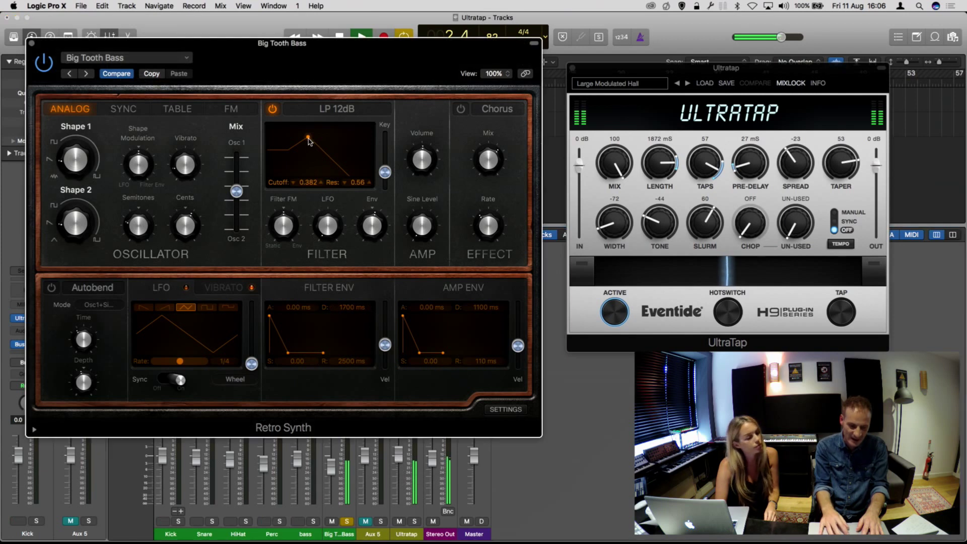
pyautogui.moveTo(309, 139)
pyautogui.mouseDown()
pyautogui.moveTo(351, 136)
pyautogui.moveTo(286, 141)
pyautogui.moveTo(300, 137)
pyautogui.mouseUp()
pyautogui.moveTo(660, 223); pyautogui.dragTo(658, 167)
pyautogui.press('space')
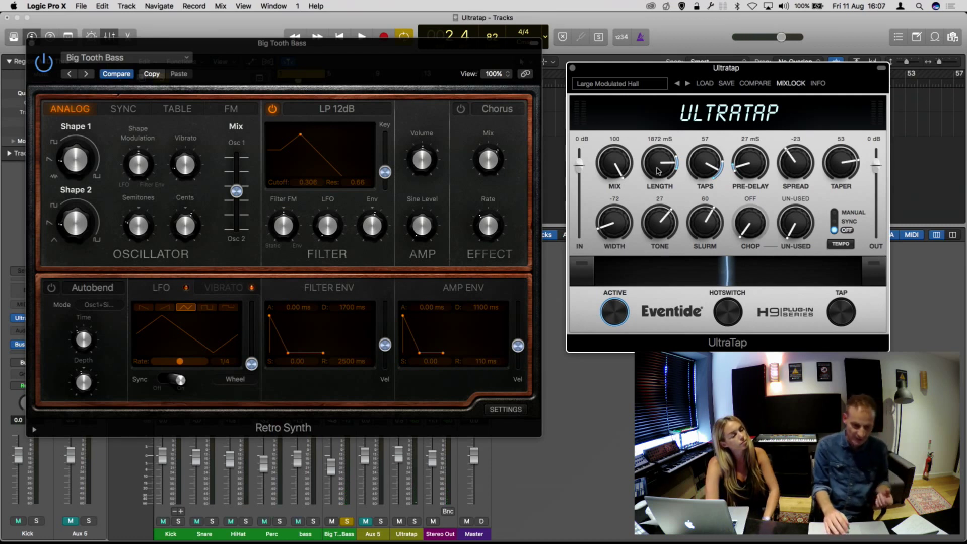
# Close the Retro Synth, unsolo and mute the Big Tooth Bass channel, and unmute the Aux 5 channel.
pyautogui.click(33, 46)
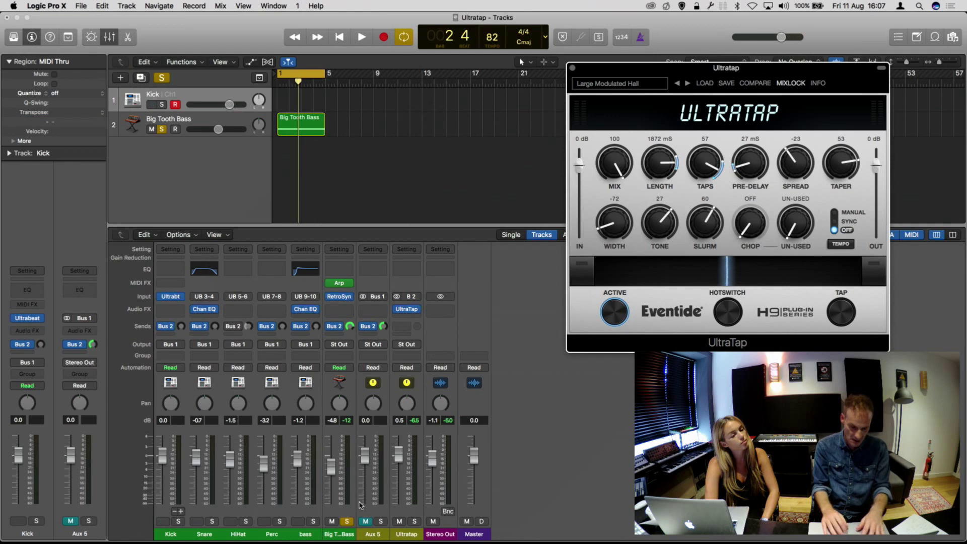
pyautogui.click(347, 522)
pyautogui.click(332, 522)
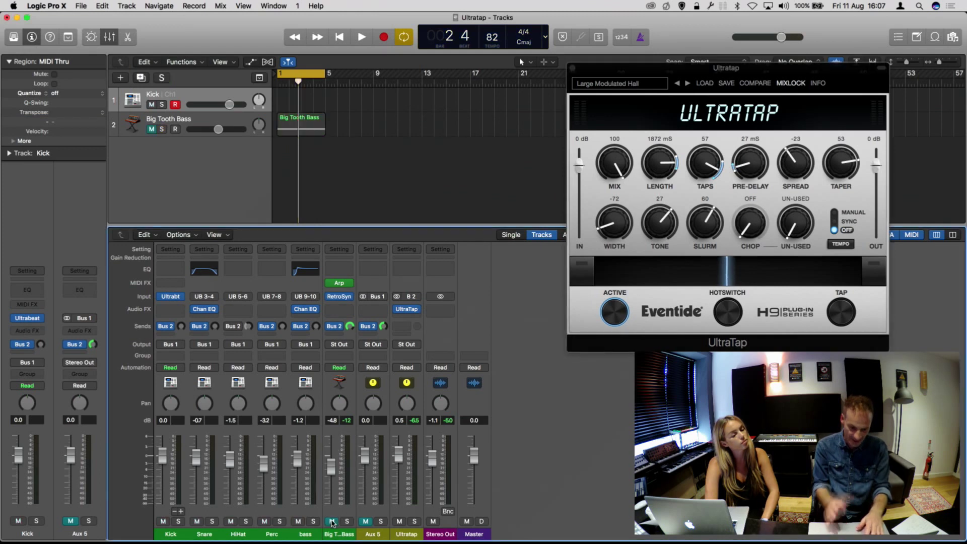
pyautogui.click(367, 521)
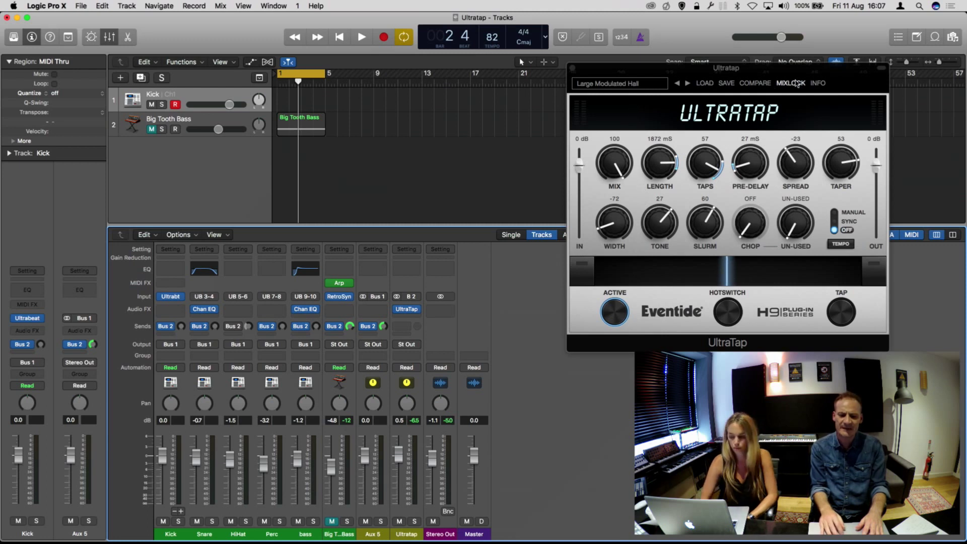
# Reposition the UltraTap window, advance to the Short Metal Room preset and try adjusting its mix.
pyautogui.moveTo(799, 73); pyautogui.dragTo(770, 103)
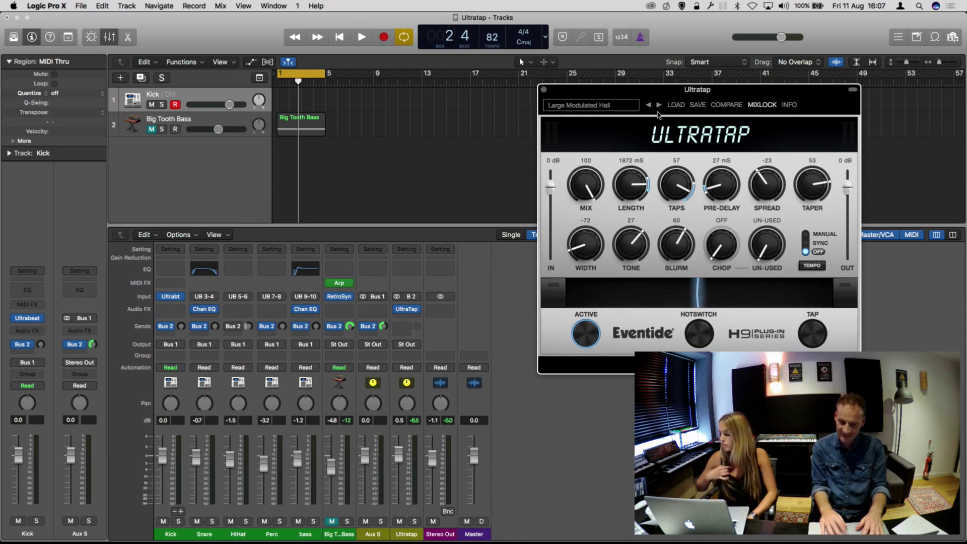
pyautogui.click(659, 105)
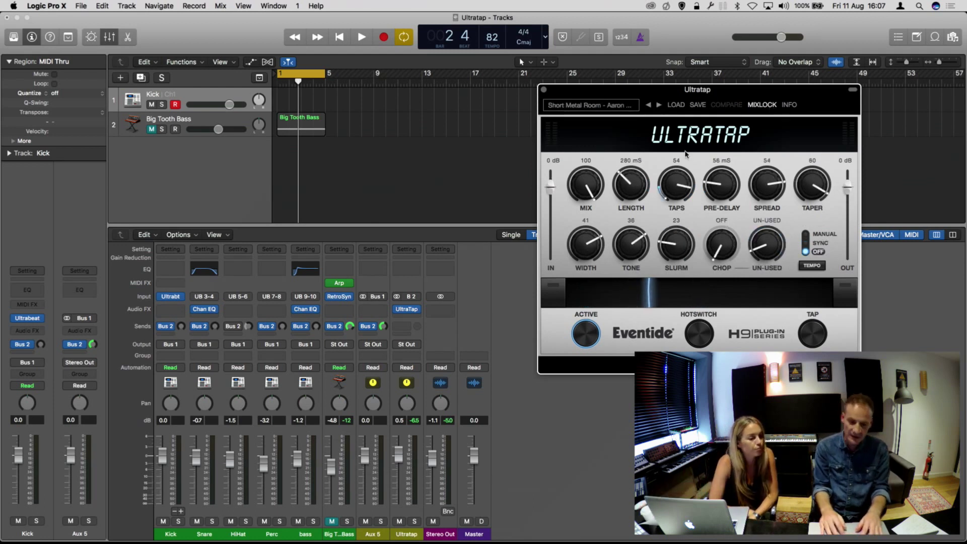
pyautogui.moveTo(591, 184); pyautogui.dragTo(561, 172)
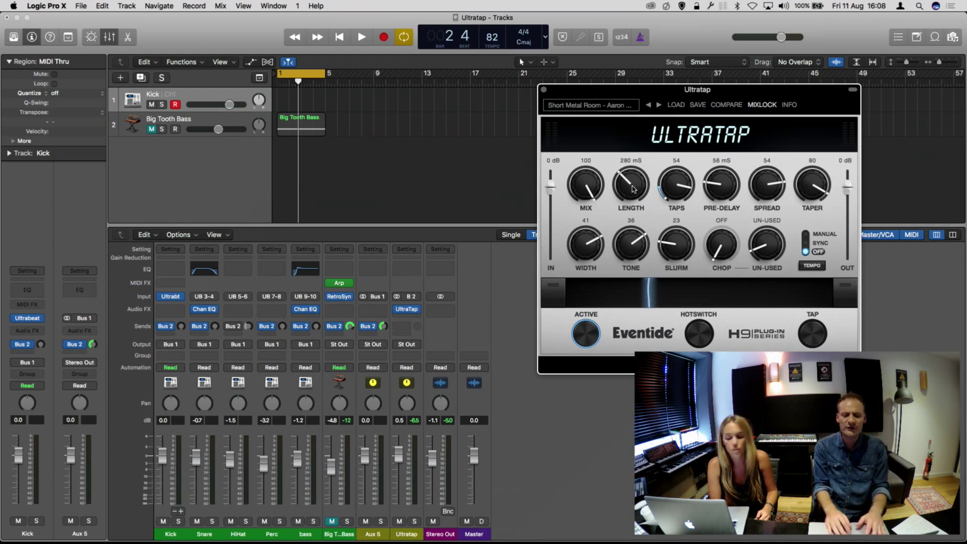
# Shorten UltraTap's length to 95 ms and switch its tempo mode to sync, trying manual mode with a tapped tempo along the way.
pyautogui.moveTo(630, 189); pyautogui.dragTo(628, 211)
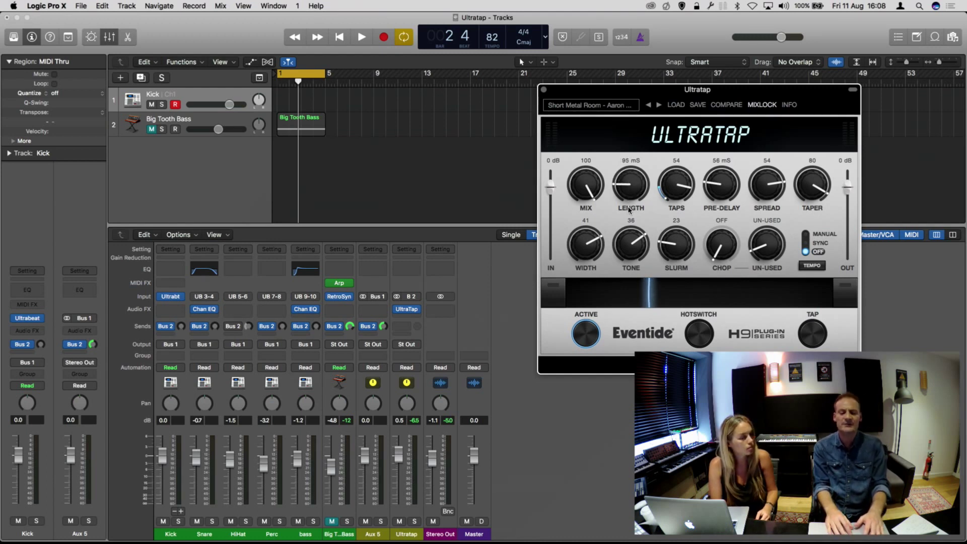
pyautogui.click(816, 266)
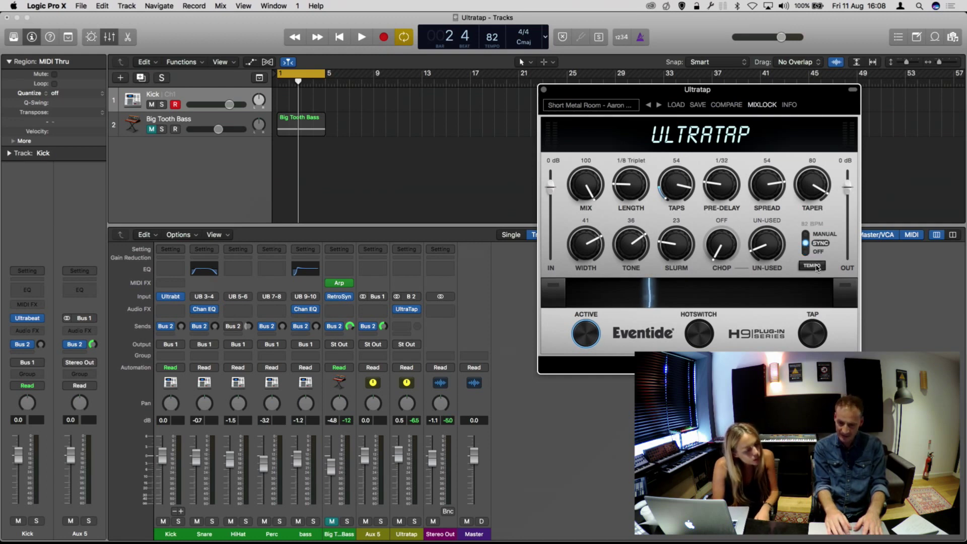
pyautogui.click(816, 266)
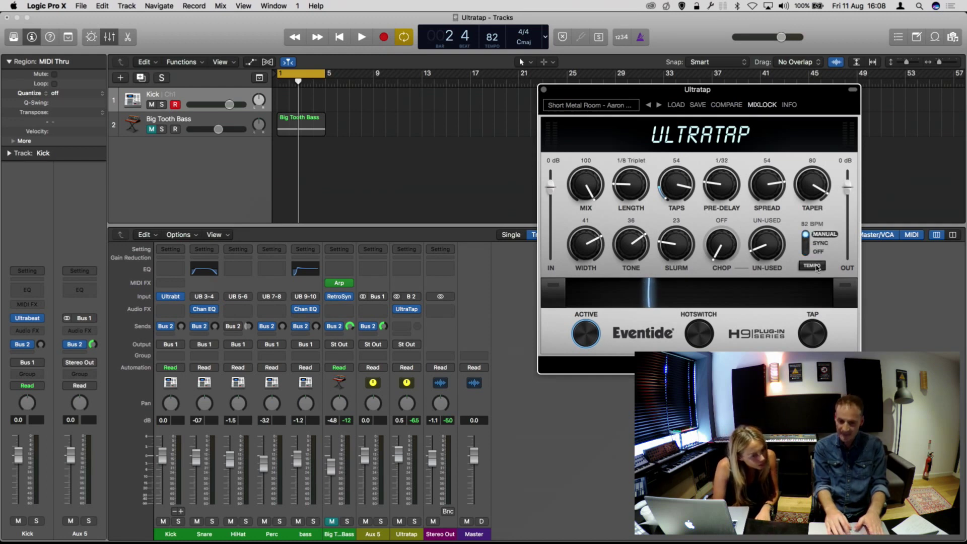
pyautogui.click(815, 331)
pyautogui.click(815, 331)
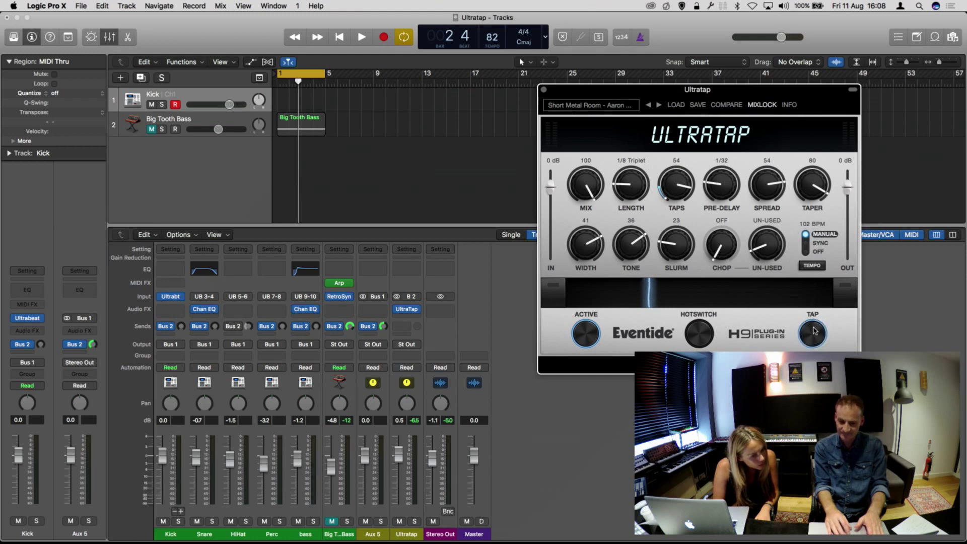
pyautogui.click(815, 331)
pyautogui.click(815, 331)
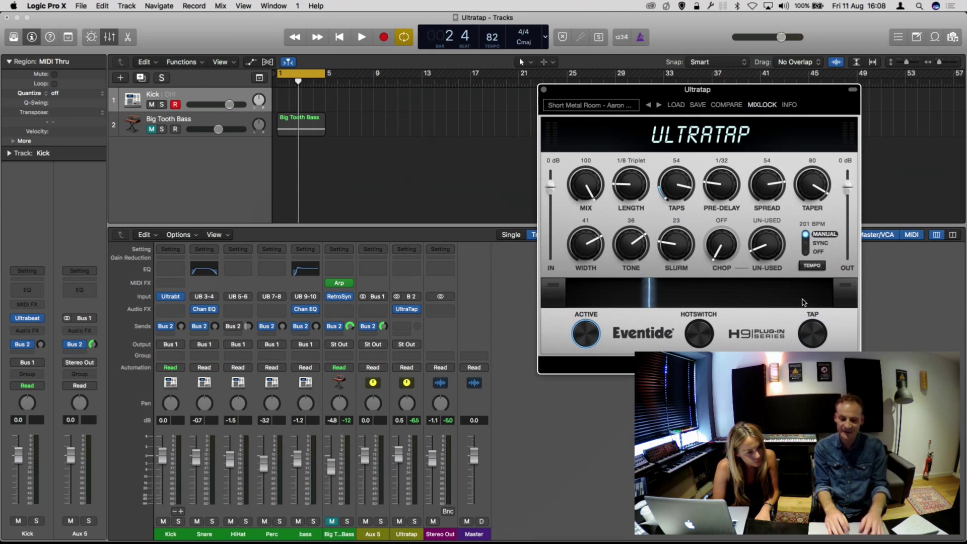
pyautogui.click(806, 244)
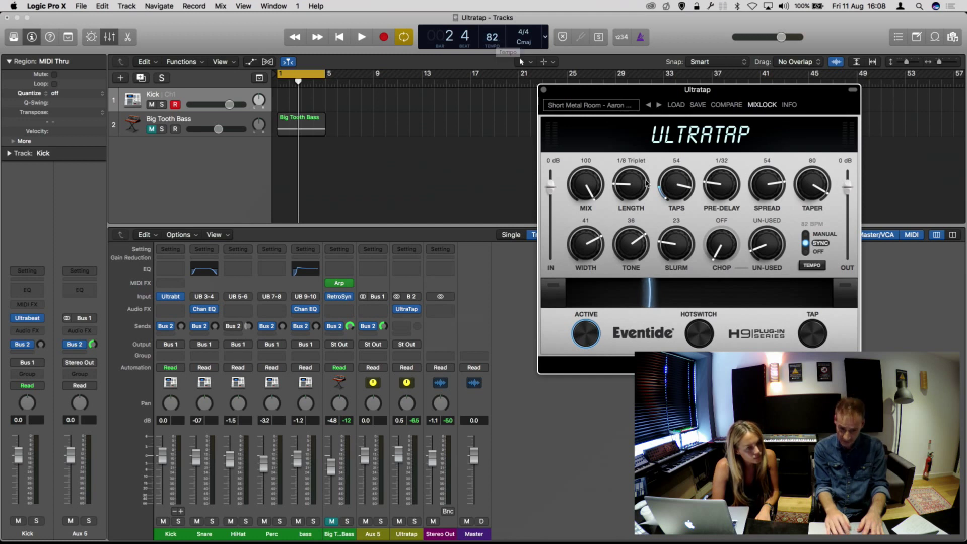
# Reduce the UltraTap preset to 1 tap with length 1/8, no pre-delay, spread -3, taper 0, width 0, tone -6 and slurm 0.
pyautogui.moveTo(634, 186)
pyautogui.mouseDown()
pyautogui.moveTo(675, 188)
pyautogui.moveTo(638, 185)
pyautogui.mouseUp()
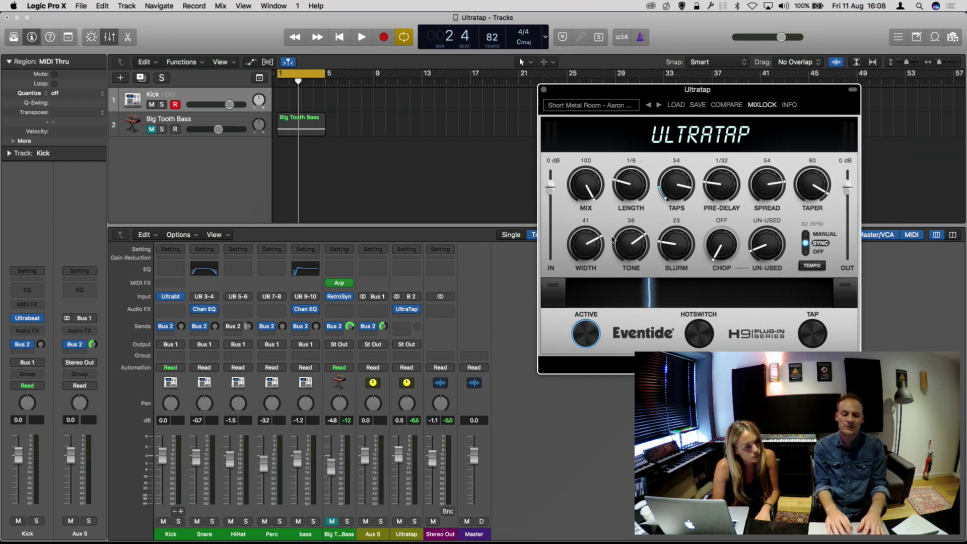
pyautogui.moveTo(586, 250); pyautogui.dragTo(586, 284)
pyautogui.moveTo(638, 237); pyautogui.dragTo(662, 275)
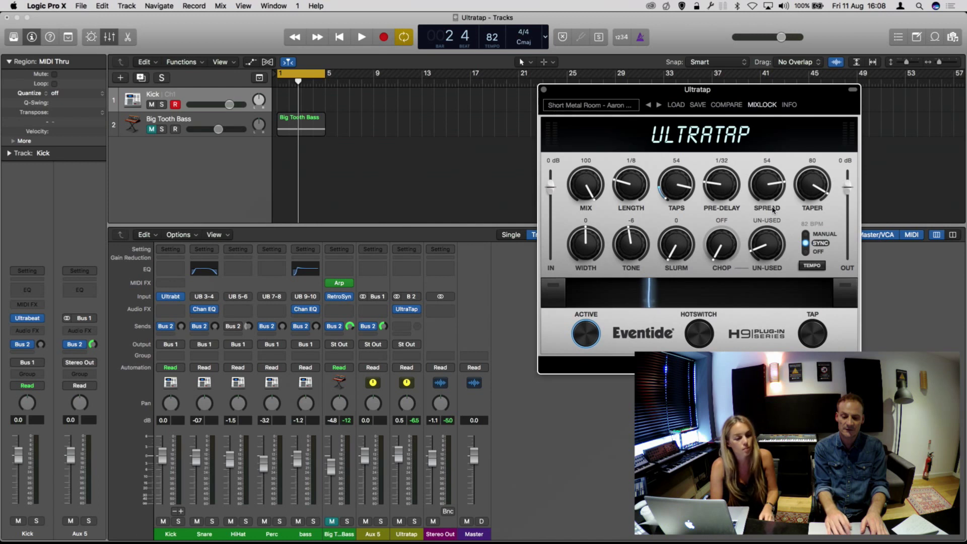
pyautogui.moveTo(767, 178); pyautogui.dragTo(810, 247)
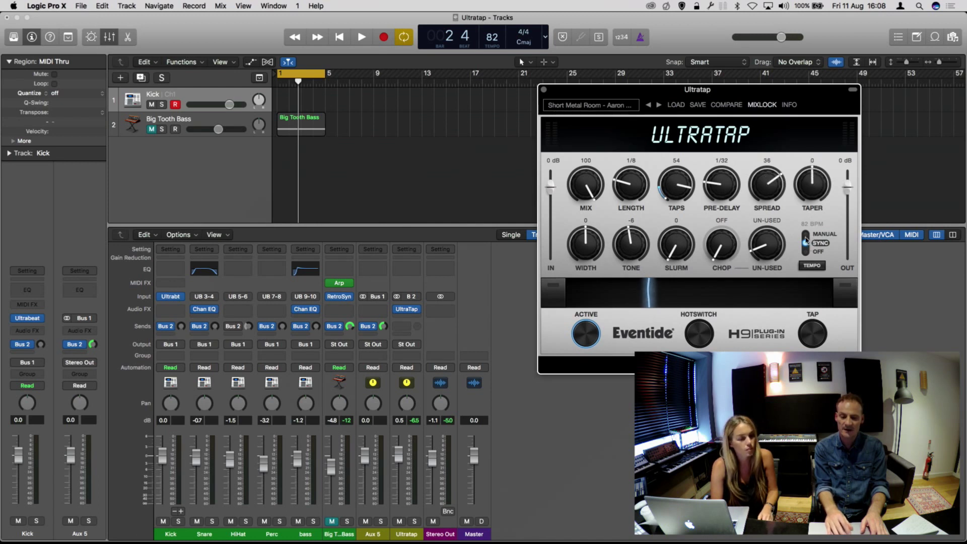
pyautogui.moveTo(715, 179); pyautogui.dragTo(739, 337)
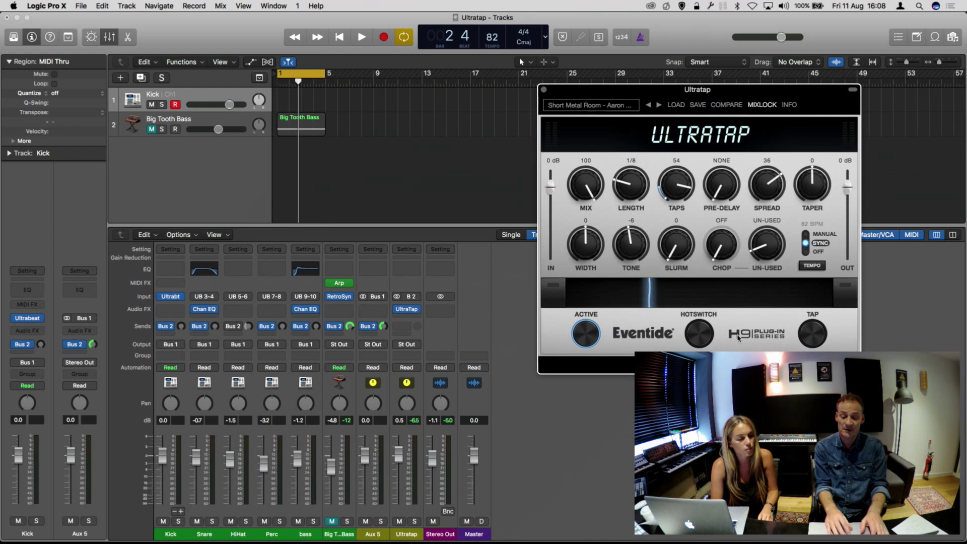
pyautogui.moveTo(767, 181); pyautogui.dragTo(768, 201)
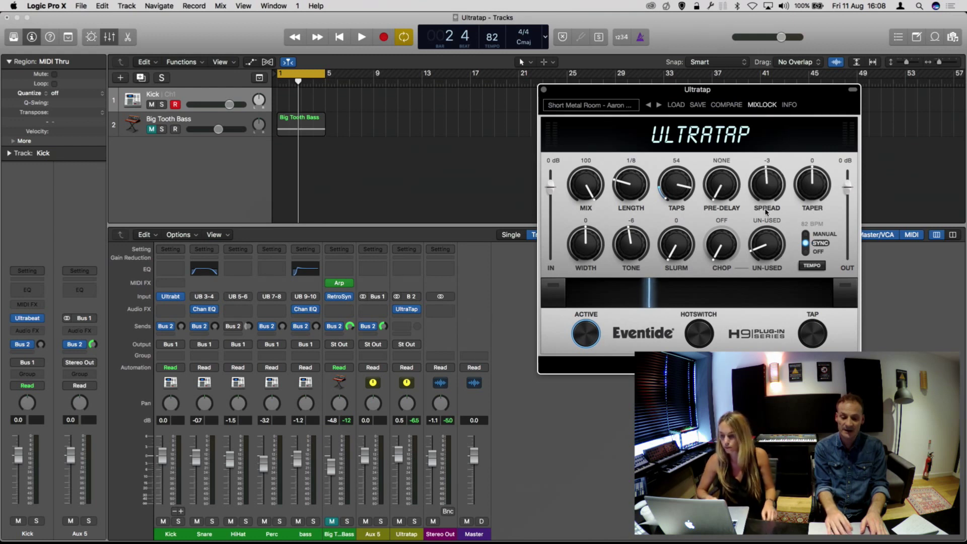
pyautogui.moveTo(678, 183); pyautogui.dragTo(670, 188)
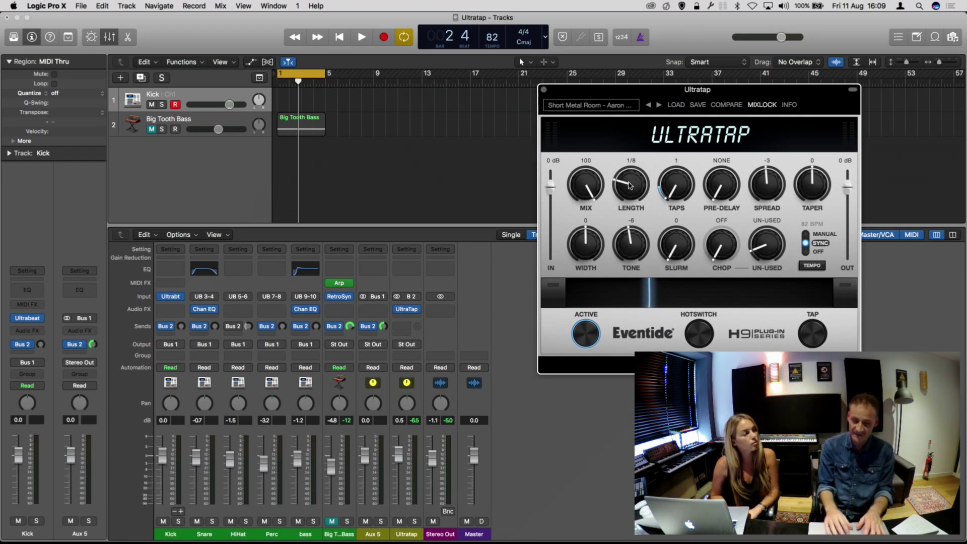
# Try UltraTap's maximum length of 4 s, and return the length to 1/8.
pyautogui.moveTo(629, 185); pyautogui.dragTo(623, 24)
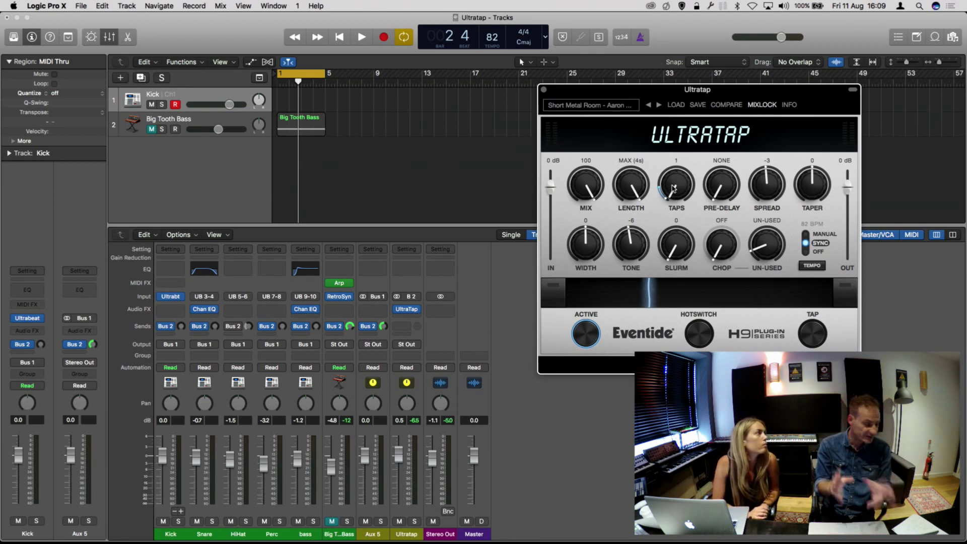
pyautogui.moveTo(630, 188); pyautogui.dragTo(615, 299)
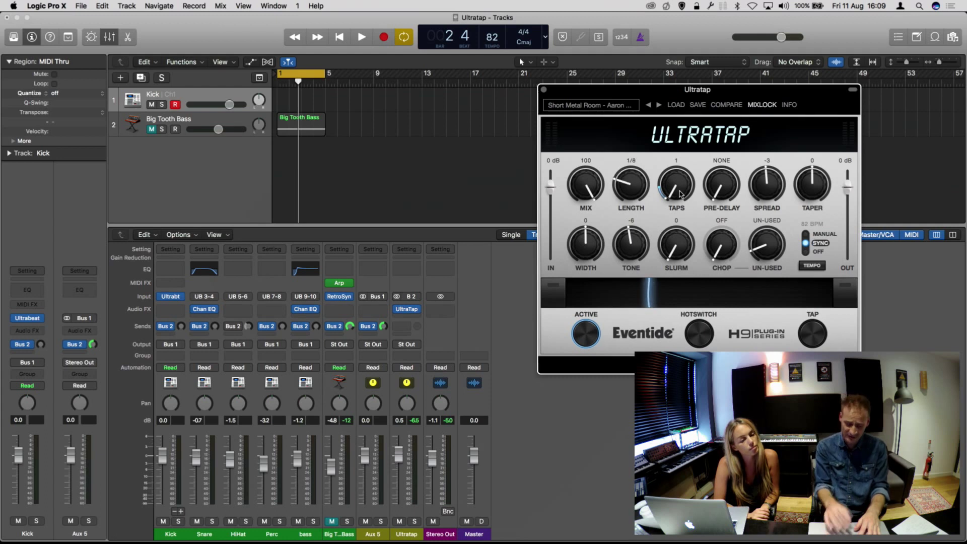
# Start playback, raise UltraTap's taps through 4 and 7 to 54, and lower the Ultratap channel fader to -4.4 dB.
pyautogui.press('space')
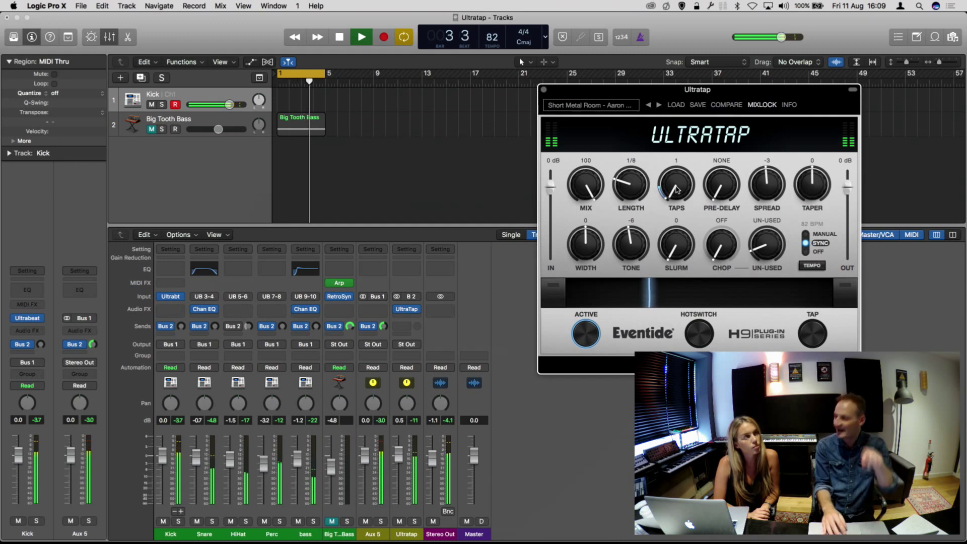
pyautogui.moveTo(678, 190); pyautogui.dragTo(676, 183)
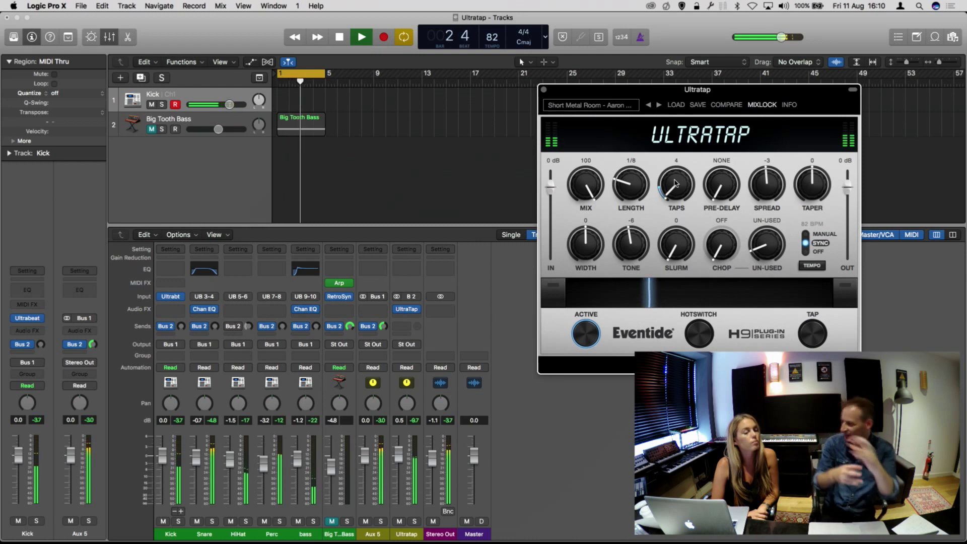
pyautogui.moveTo(675, 182); pyautogui.dragTo(676, 175)
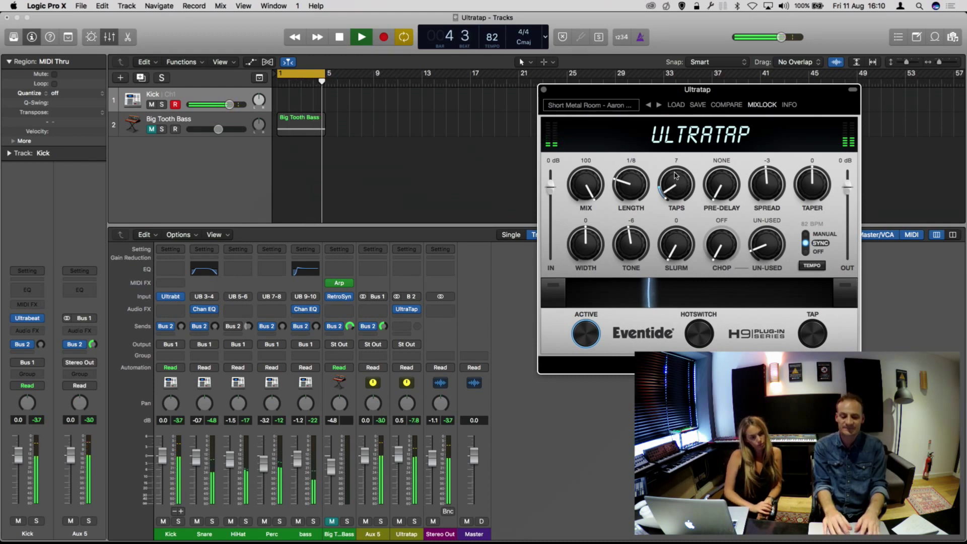
pyautogui.moveTo(676, 175); pyautogui.dragTo(680, 64)
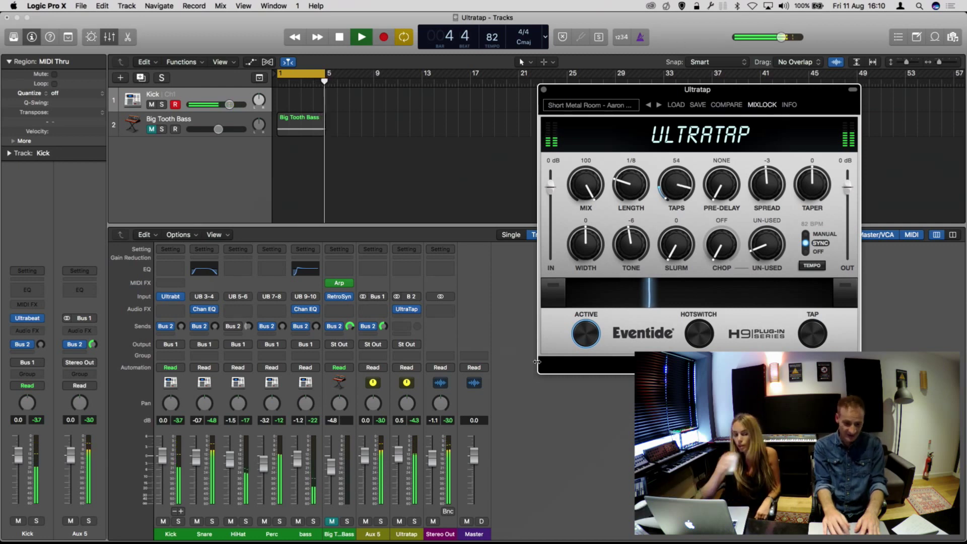
pyautogui.moveTo(404, 448); pyautogui.dragTo(401, 478)
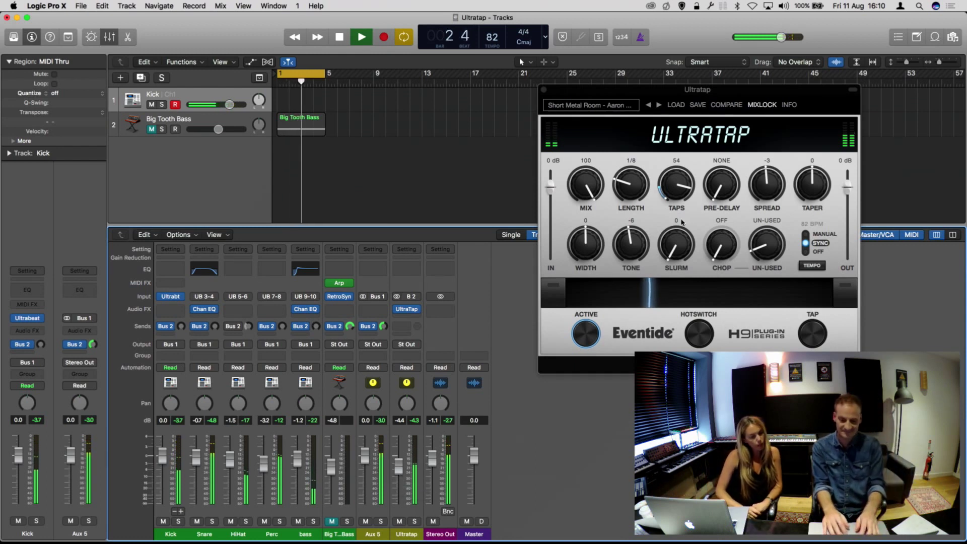
# Reduce the taps to 5, set the length to a whole note, raise the taps to 16 and stop playback.
pyautogui.click(677, 185)
pyautogui.moveTo(677, 185); pyautogui.dragTo(668, 304)
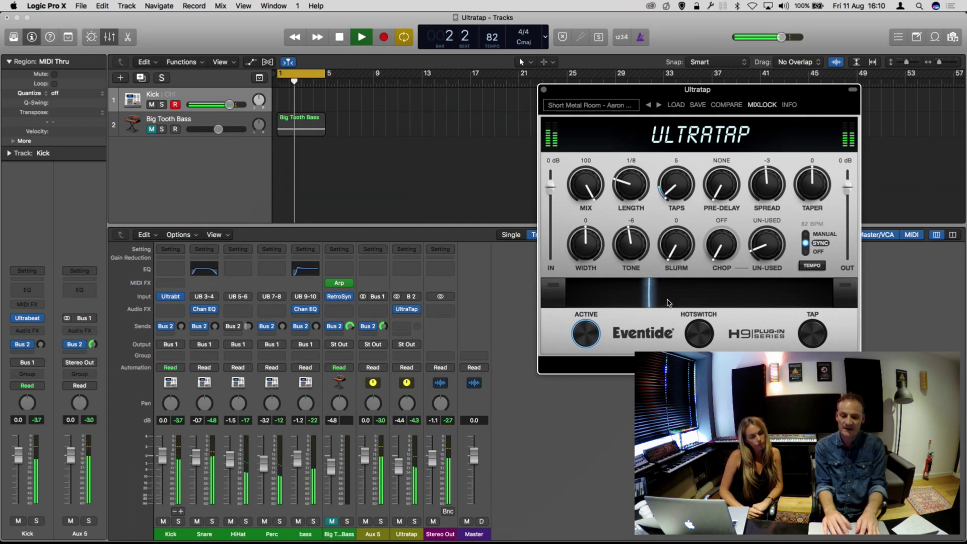
pyautogui.moveTo(631, 182); pyautogui.dragTo(629, 120)
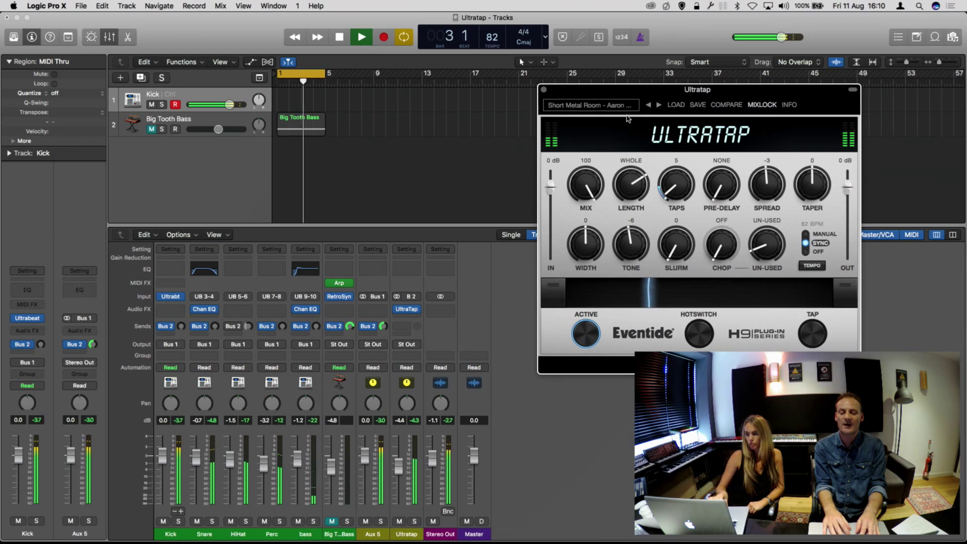
pyautogui.moveTo(672, 189); pyautogui.dragTo(669, 163)
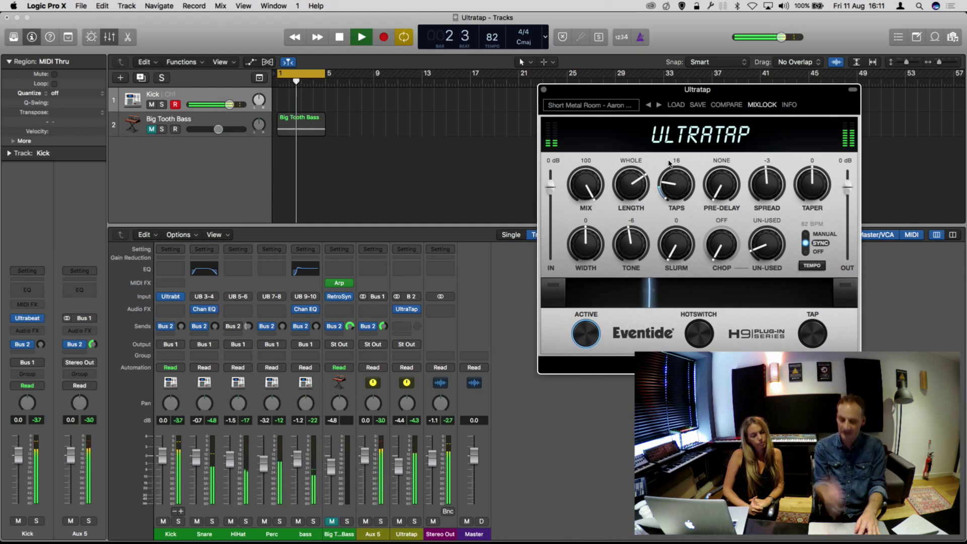
pyautogui.press('space')
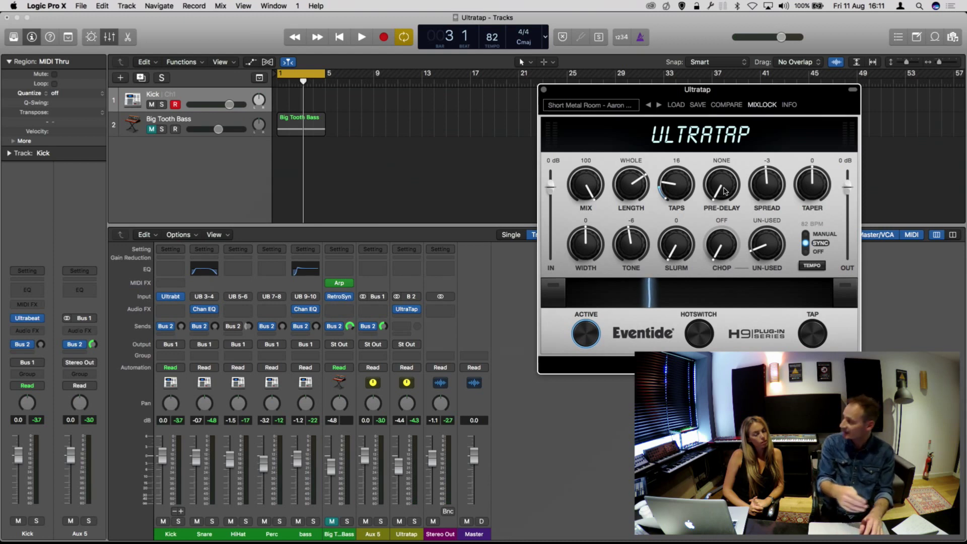
# Audition the drums with a 1/4 pre-delay and spread lowered to -50, and return the pre-delay to none.
pyautogui.moveTo(724, 190); pyautogui.dragTo(713, 79)
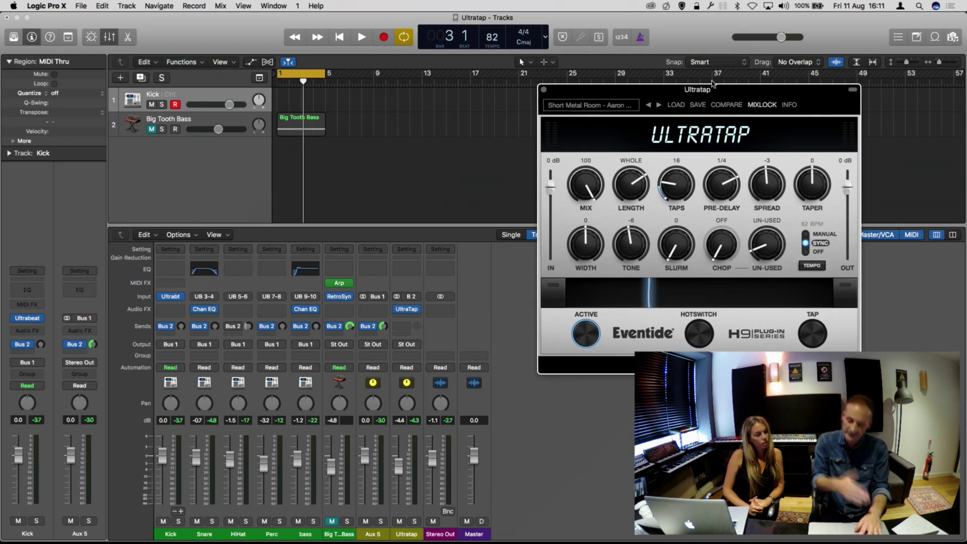
pyautogui.press('space')
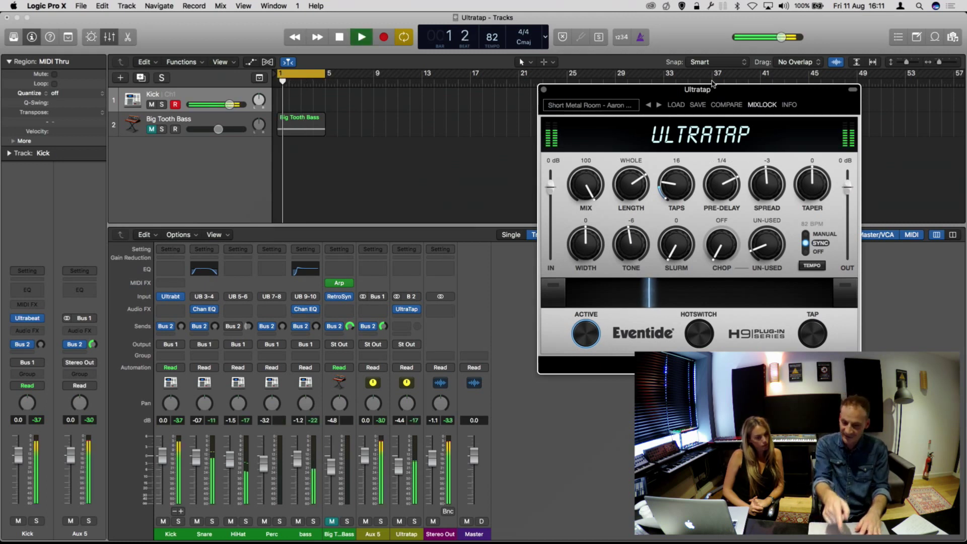
pyautogui.press('space')
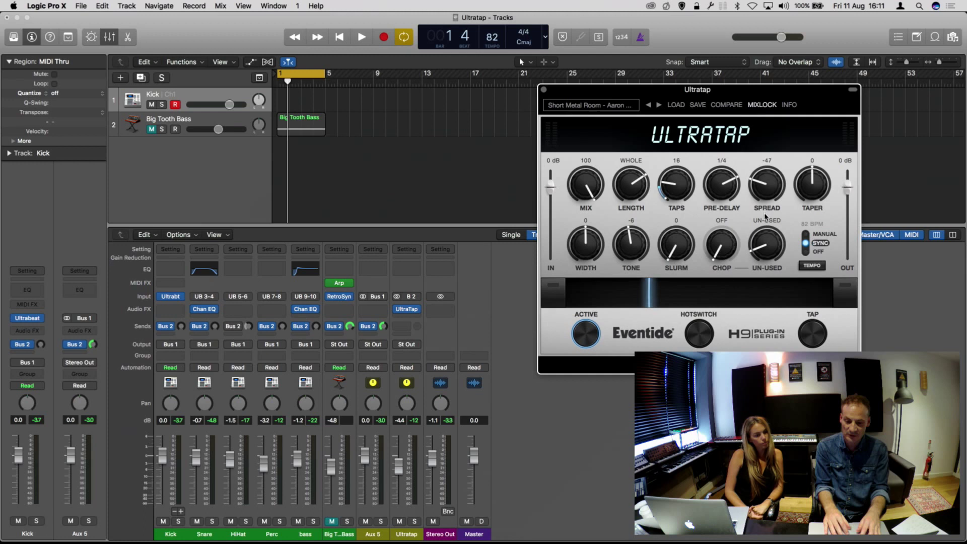
pyautogui.press('space')
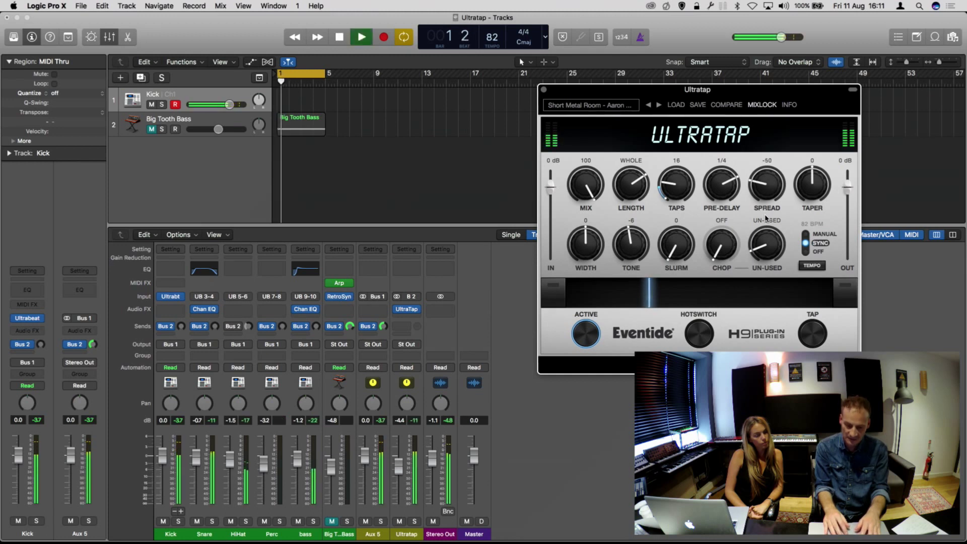
pyautogui.press('space')
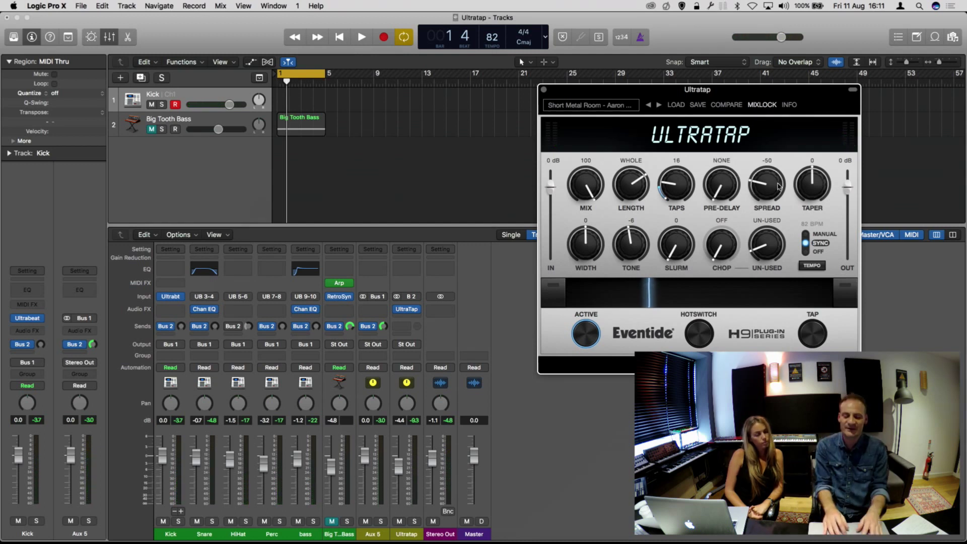
# Audition the opposite tap spacings by playing the drums with spread at -78 and at 74.
pyautogui.moveTo(769, 187); pyautogui.dragTo(768, 207)
pyautogui.press('space')
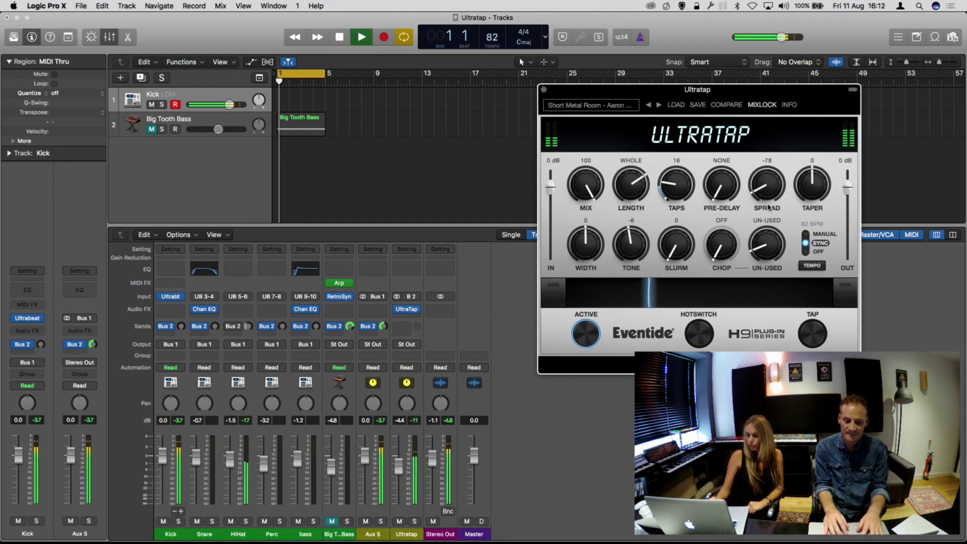
pyautogui.press('space')
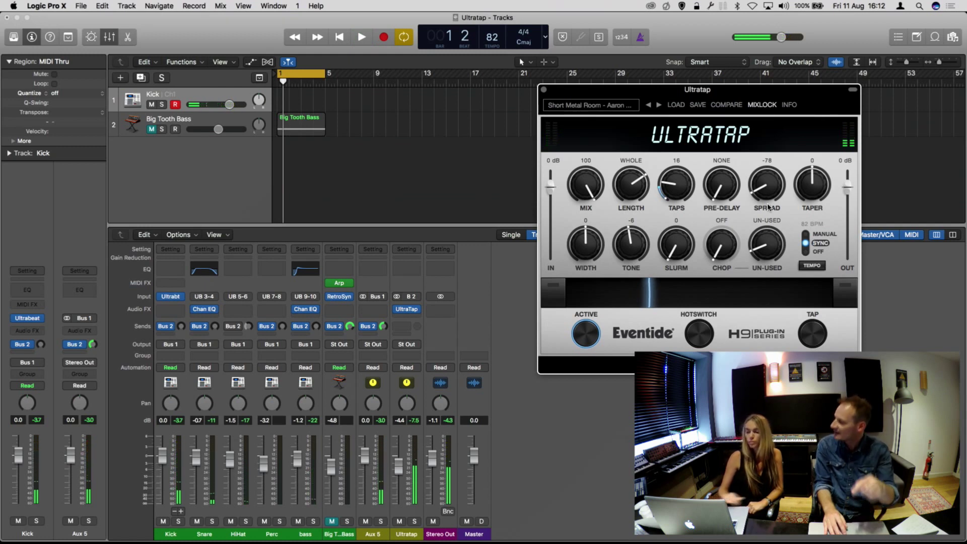
pyautogui.moveTo(768, 206); pyautogui.dragTo(769, 203)
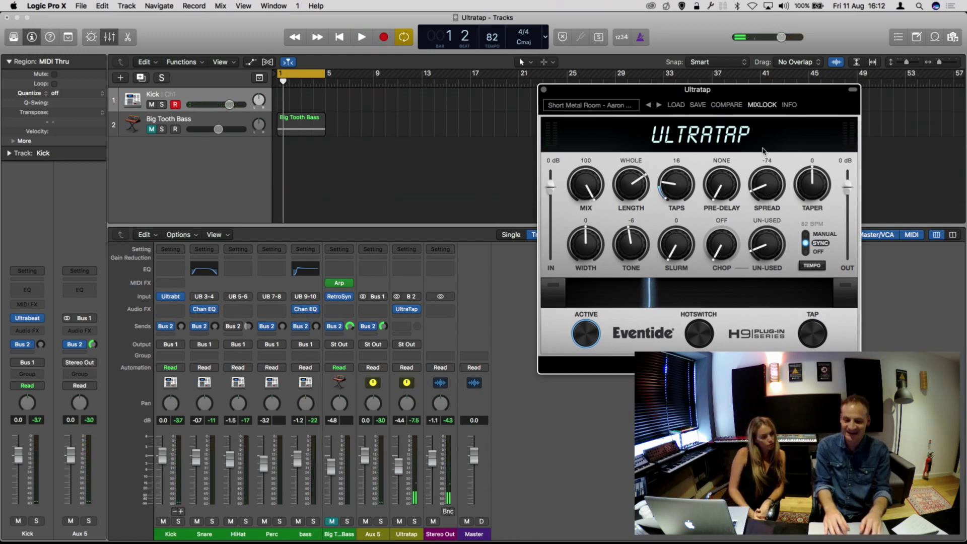
pyautogui.moveTo(763, 150); pyautogui.dragTo(766, 73)
pyautogui.press('space')
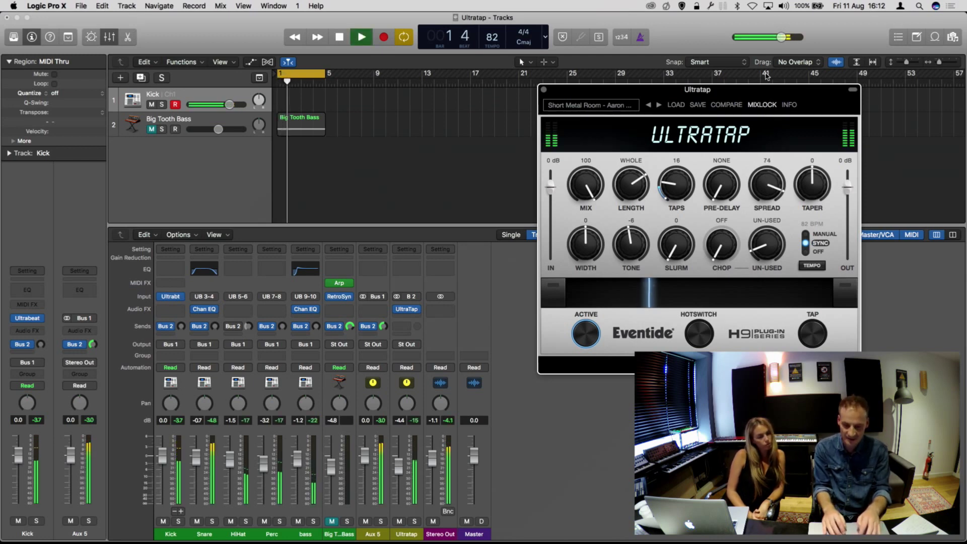
pyautogui.press('space')
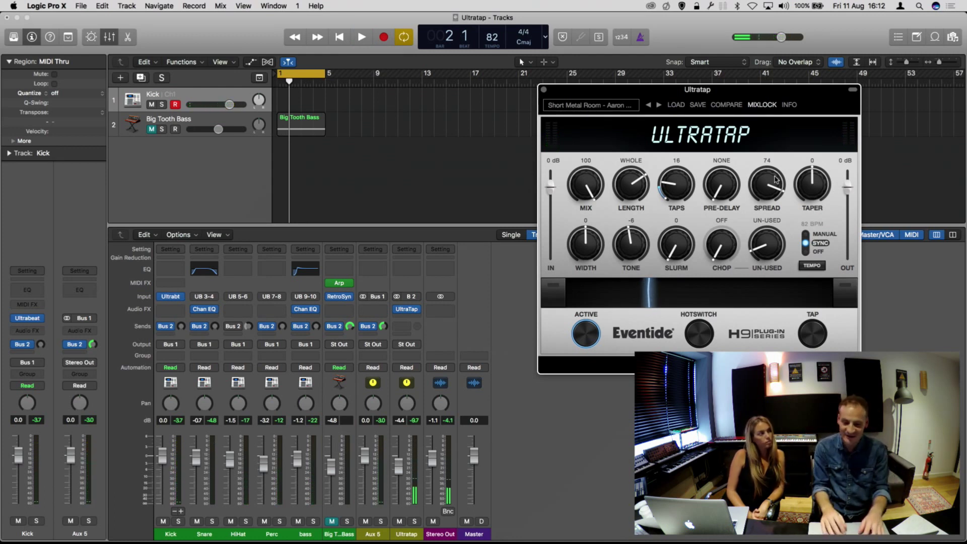
# Set UltraTap's spread to -2 and taper to 71, and start playback.
pyautogui.moveTo(766, 181); pyautogui.dragTo(766, 195)
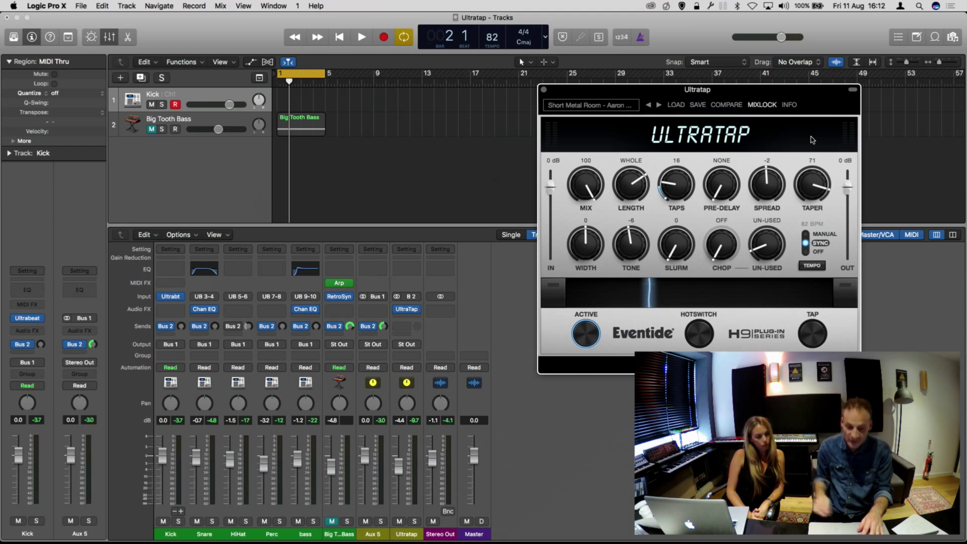
pyautogui.press('space')
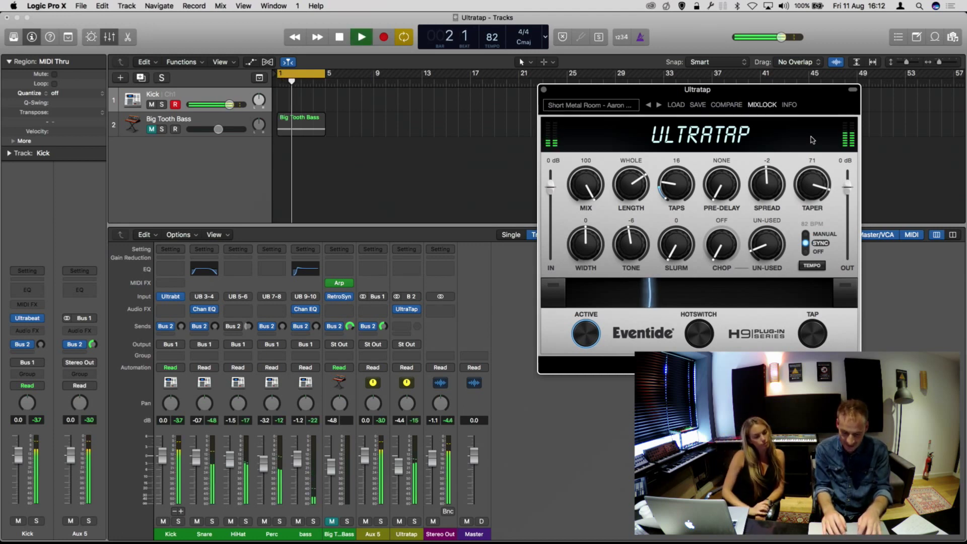
# Stop playback and audition the drums with UltraTap's taper lowered to -81.
pyautogui.press('space')
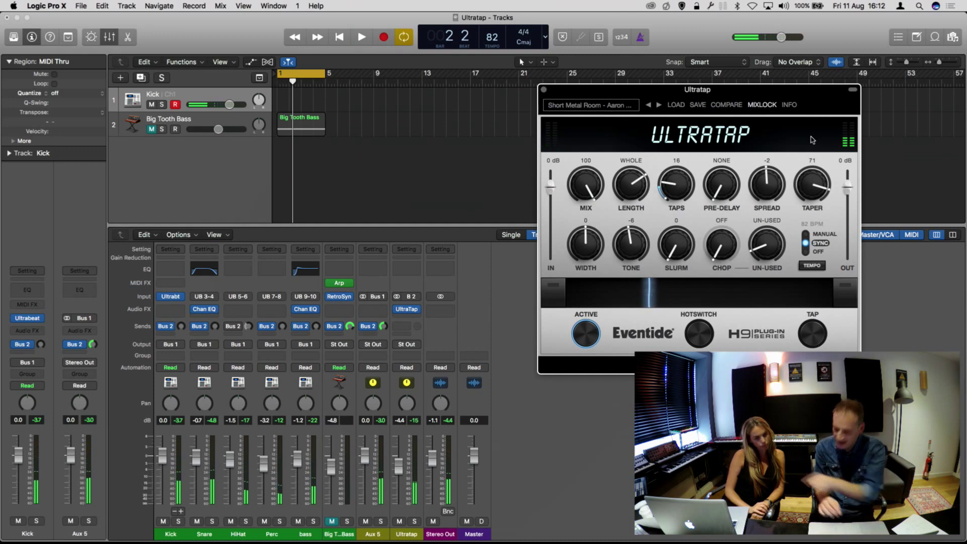
pyautogui.moveTo(819, 184); pyautogui.dragTo(810, 298)
pyautogui.press('space')
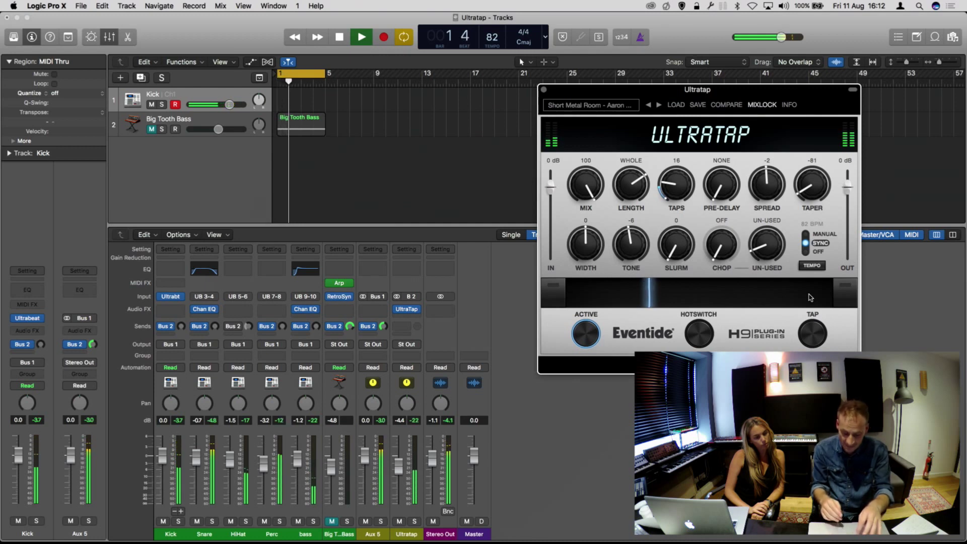
pyautogui.press('space')
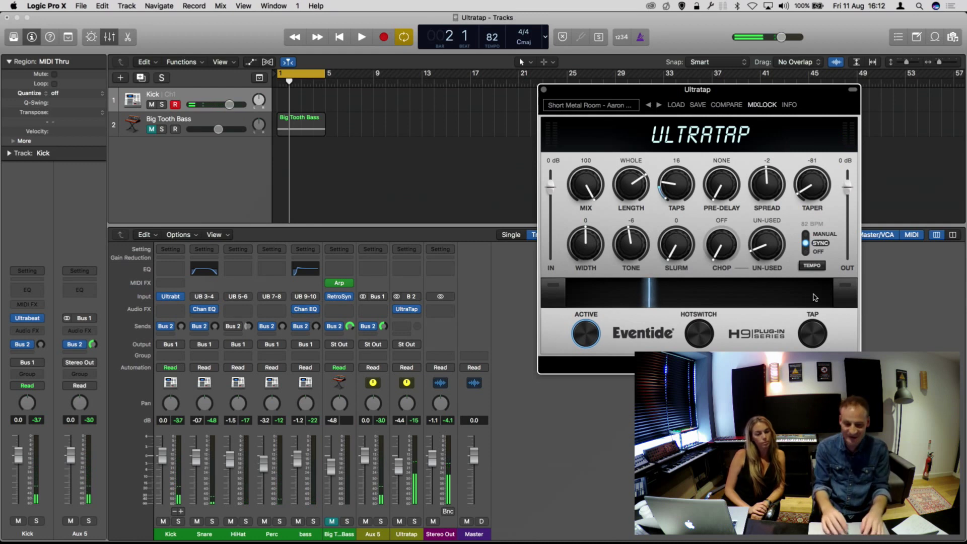
# Set UltraTap's taper to -4 and width to 53, and start playback.
pyautogui.moveTo(810, 188); pyautogui.dragTo(809, 141)
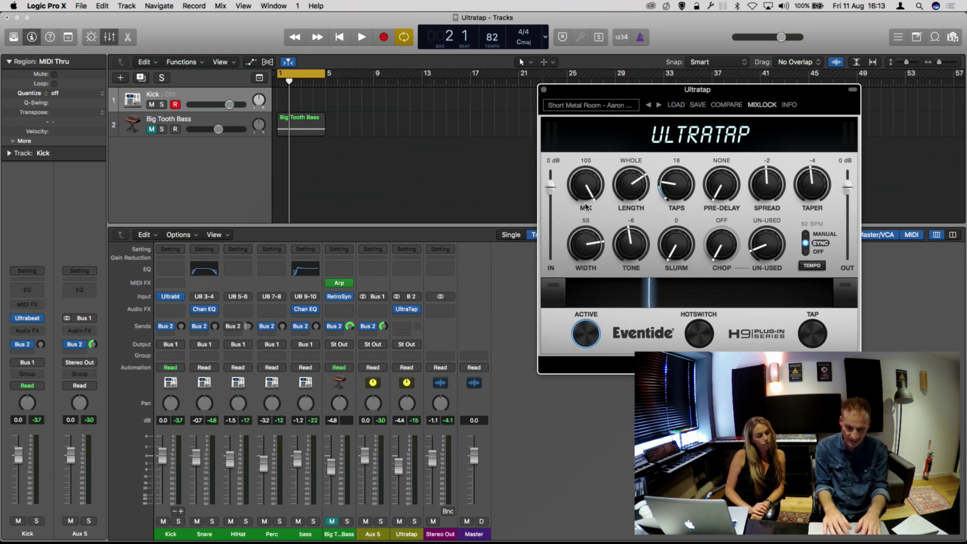
pyautogui.press('space')
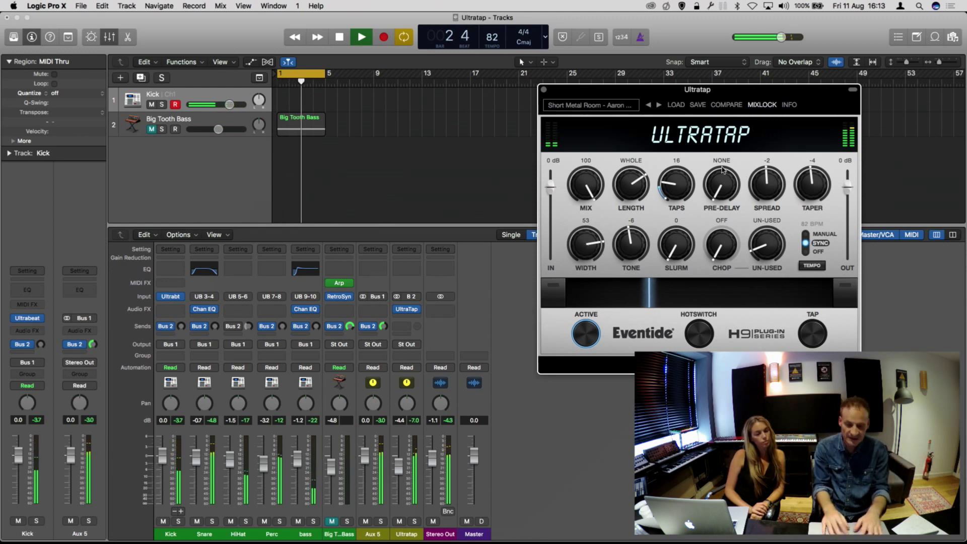
# Shorten the length to 1/2, reduce the taps to 8 and stop playback.
pyautogui.moveTo(630, 185); pyautogui.dragTo(621, 216)
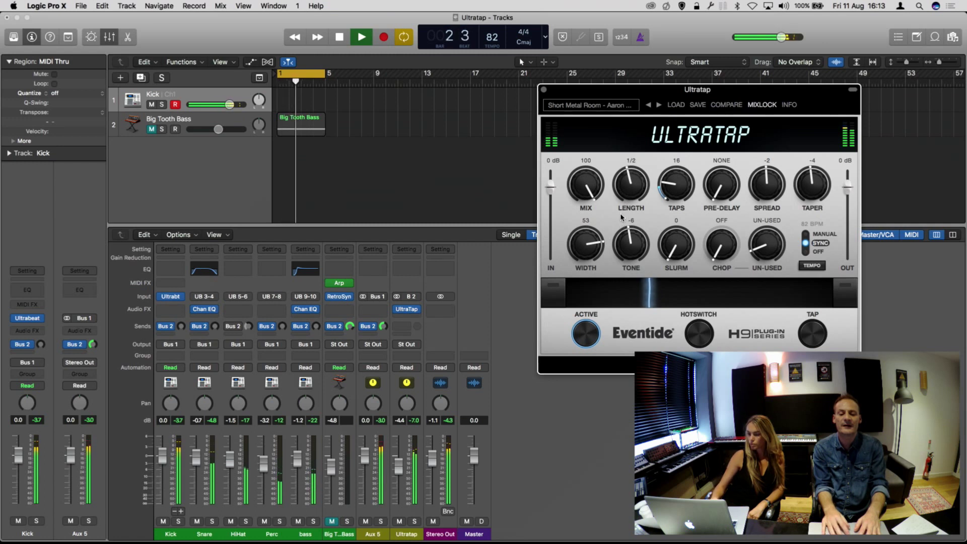
pyautogui.moveTo(673, 189); pyautogui.dragTo(671, 204)
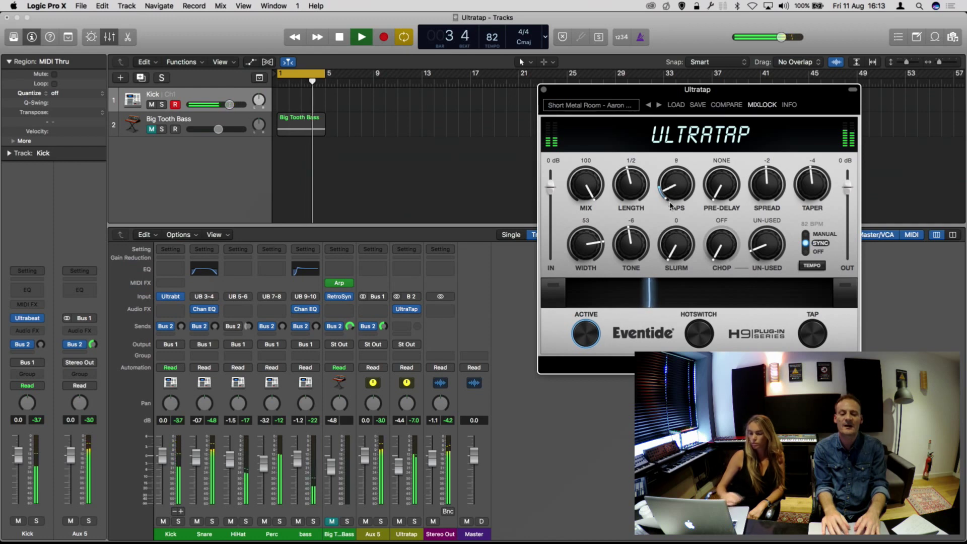
pyautogui.press('space')
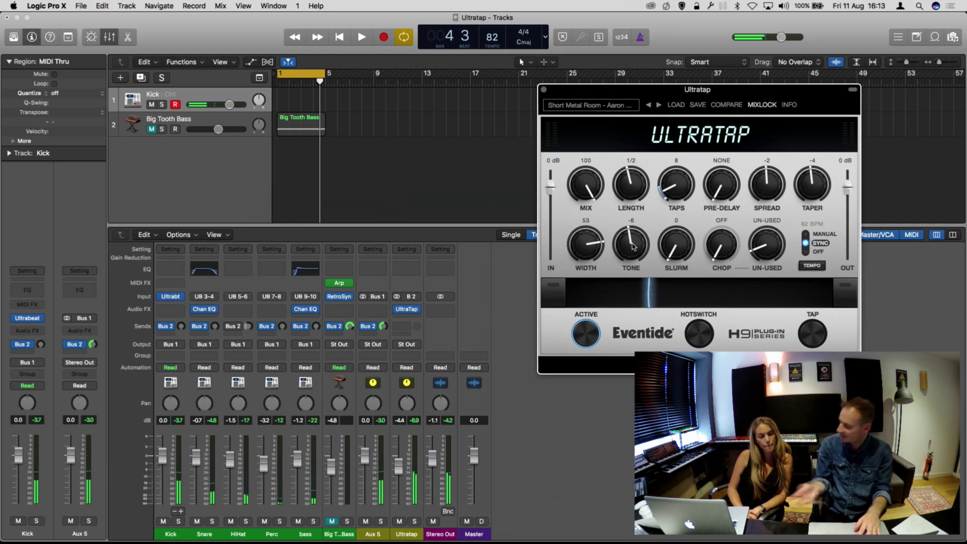
# Audition the drums with tone at 91, -85 and -64, stop playback and set the tone to 1.
pyautogui.moveTo(633, 247); pyautogui.dragTo(630, 244)
pyautogui.press('space')
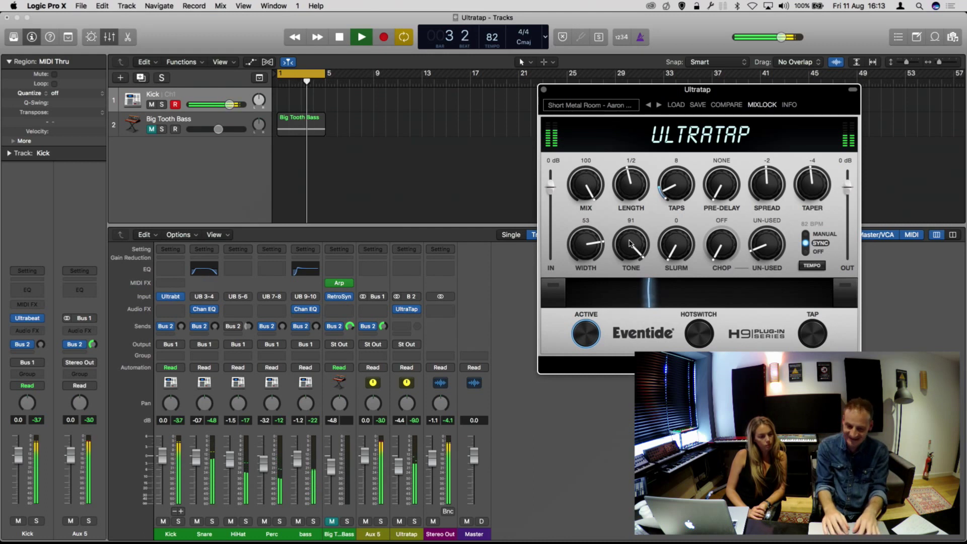
pyautogui.moveTo(630, 245); pyautogui.dragTo(612, 375)
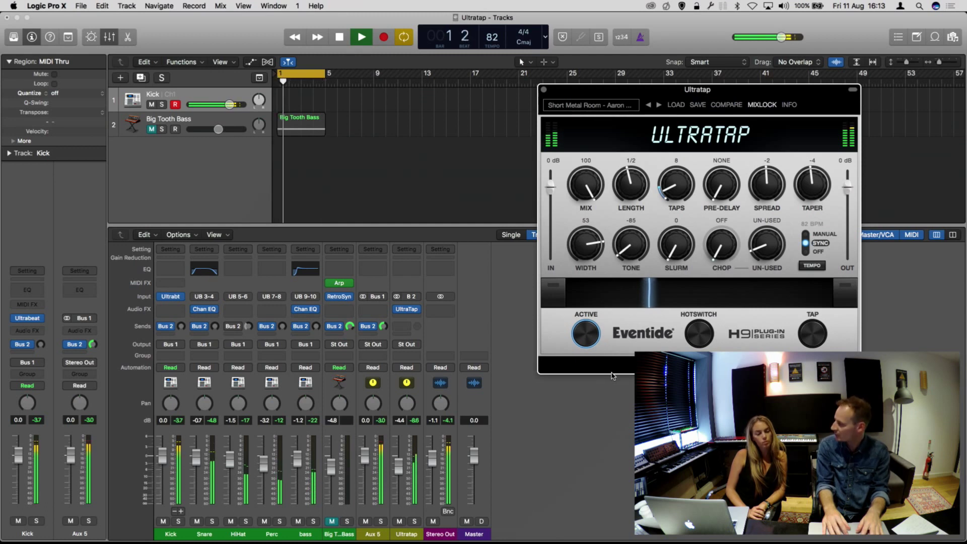
pyautogui.moveTo(613, 375); pyautogui.dragTo(614, 359)
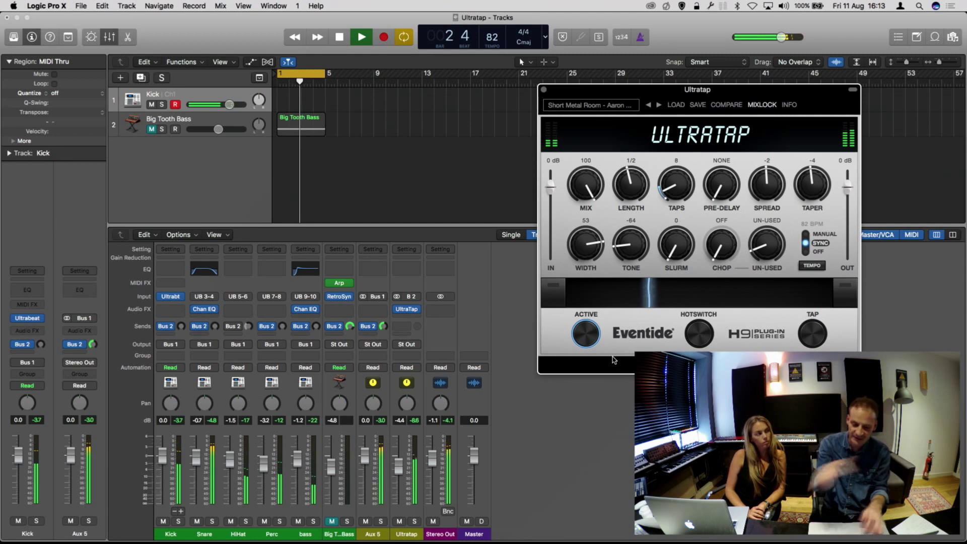
pyautogui.press('space')
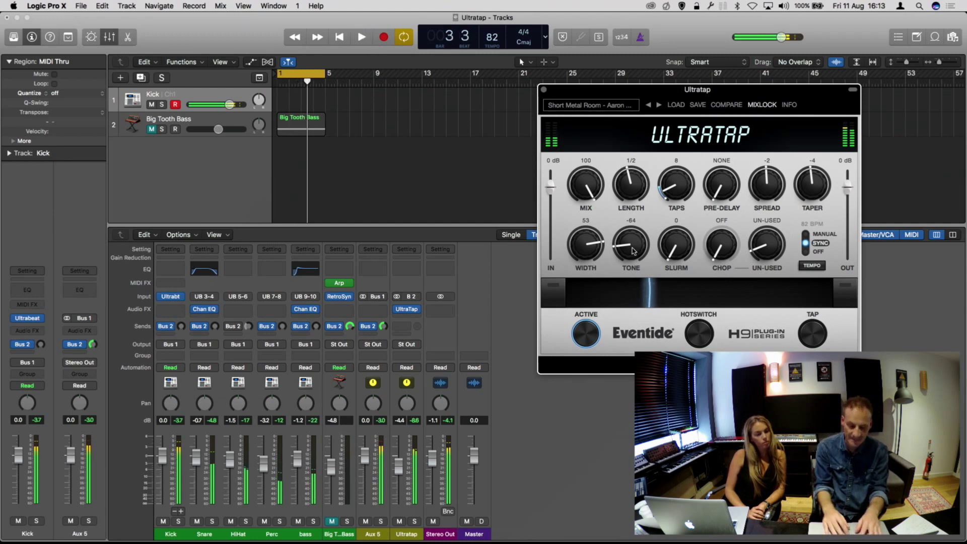
pyautogui.moveTo(632, 220); pyautogui.dragTo(634, 203)
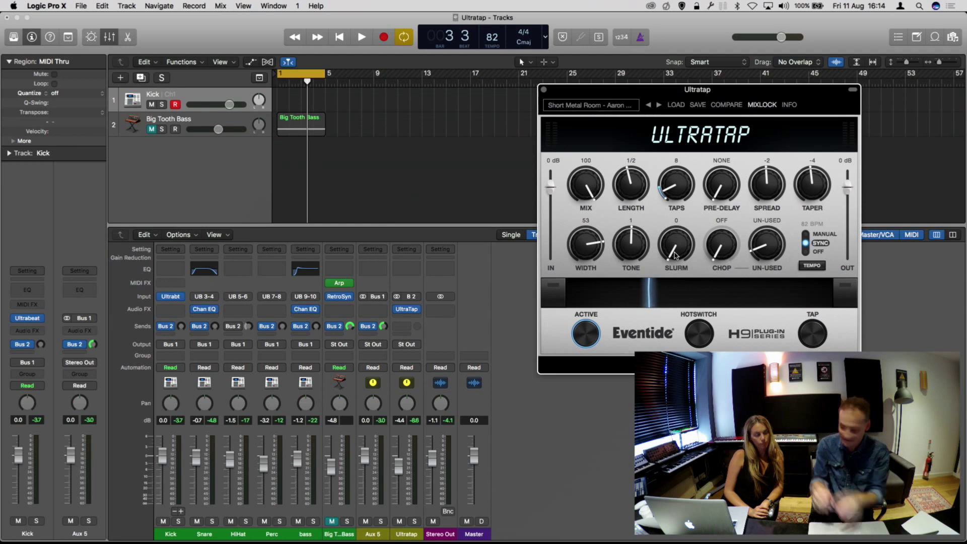
# Audition the drums with slurm raised to 63, return it to 0 and stop playback.
pyautogui.press('space')
pyautogui.moveTo(675, 255); pyautogui.dragTo(678, 160)
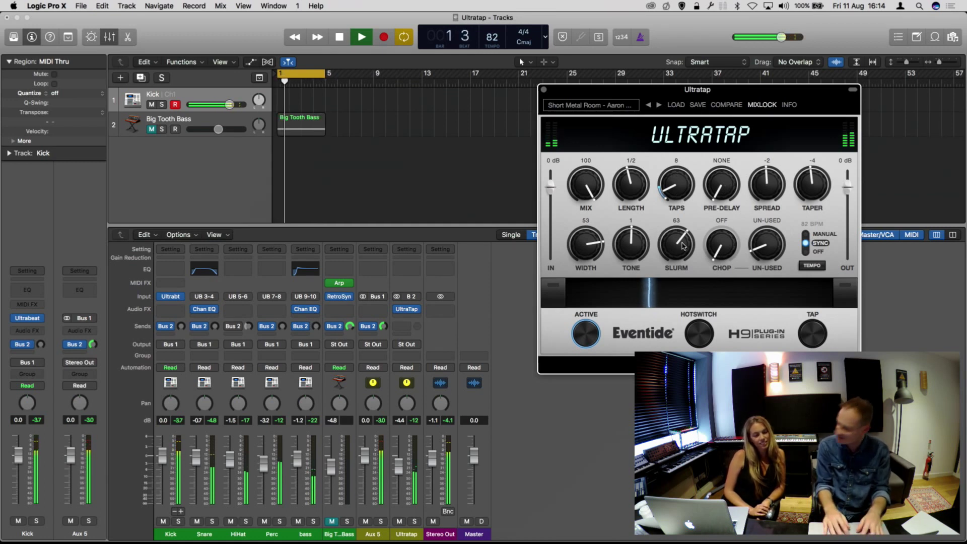
pyautogui.moveTo(683, 246); pyautogui.dragTo(672, 303)
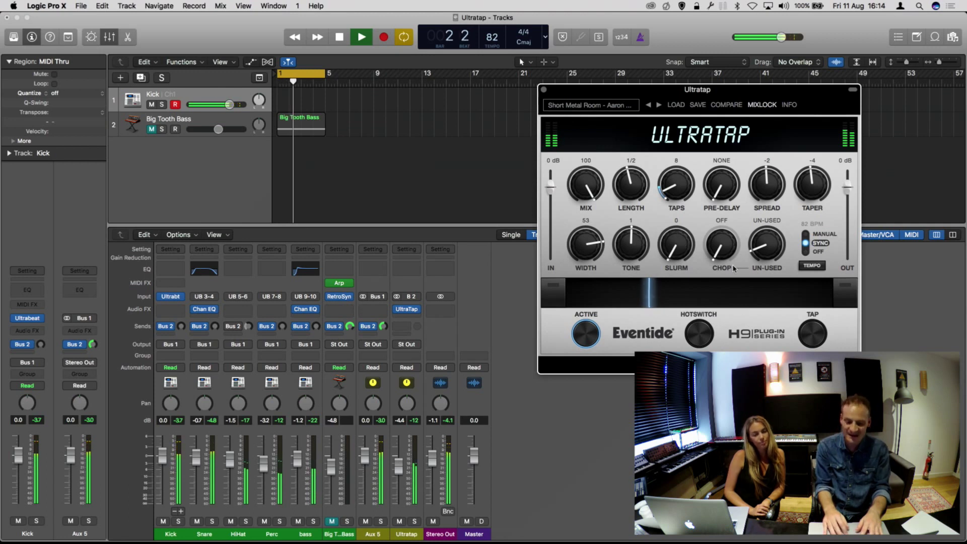
pyautogui.press('space')
# Set the chop to Square, start playback and shorten the length to 1/8.
pyautogui.moveTo(722, 254); pyautogui.dragTo(717, 222)
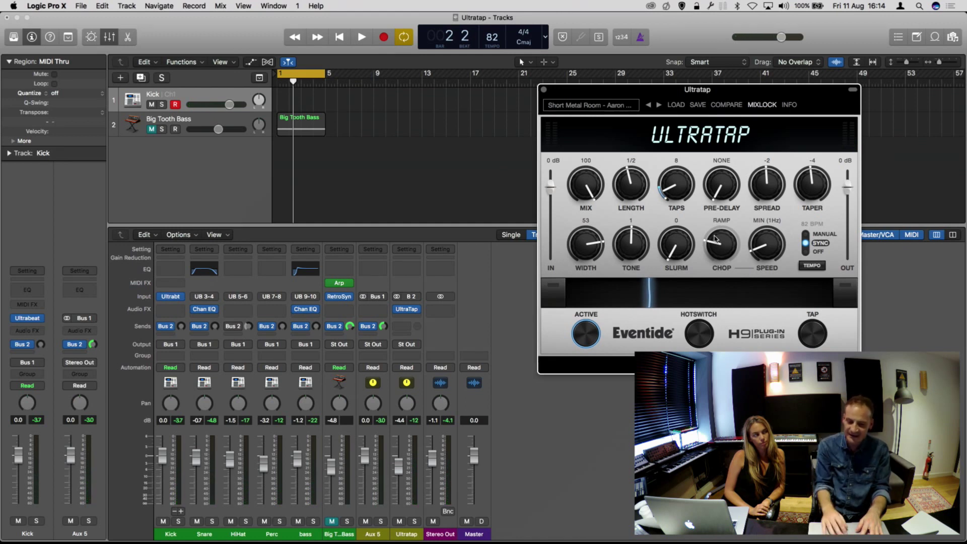
pyautogui.moveTo(716, 239); pyautogui.dragTo(718, 220)
pyautogui.press('space')
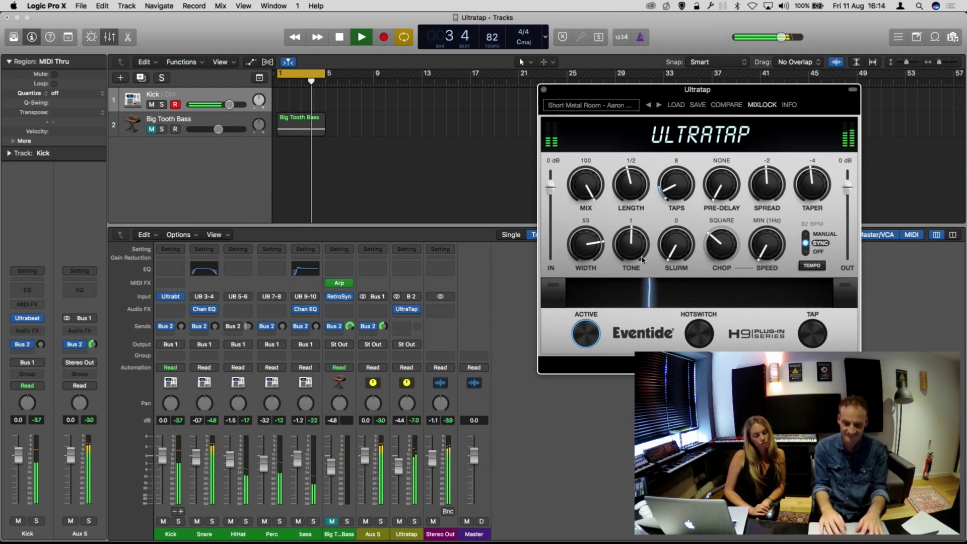
pyautogui.moveTo(629, 185); pyautogui.dragTo(624, 220)
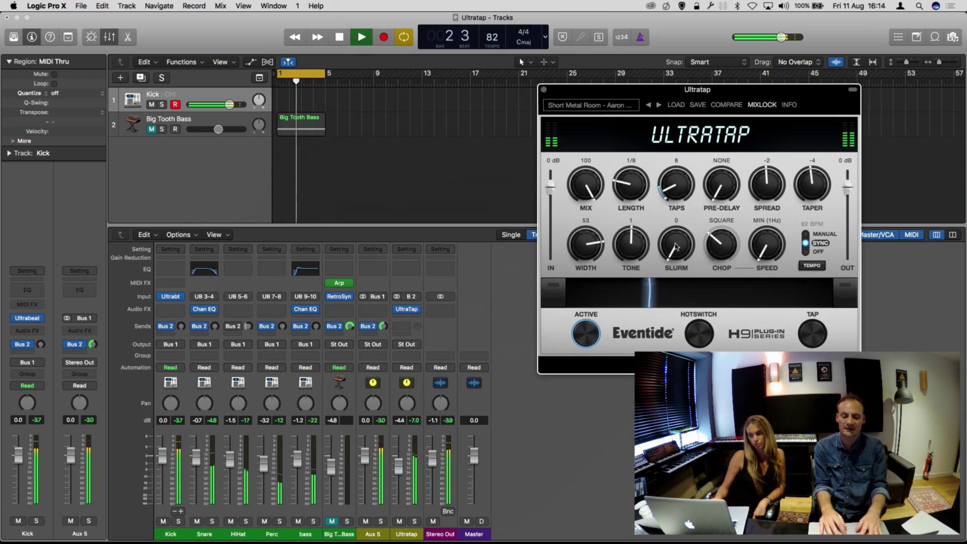
# Compare the Triangle and Off chop options with Square on the playing drums, and stop playback.
pyautogui.moveTo(716, 253); pyautogui.dragTo(717, 233)
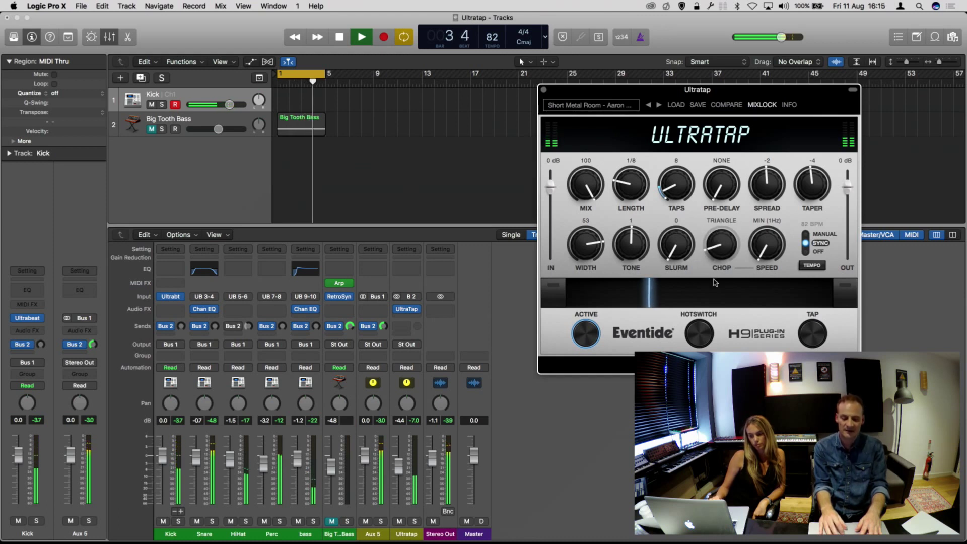
pyautogui.moveTo(715, 282); pyautogui.dragTo(715, 293)
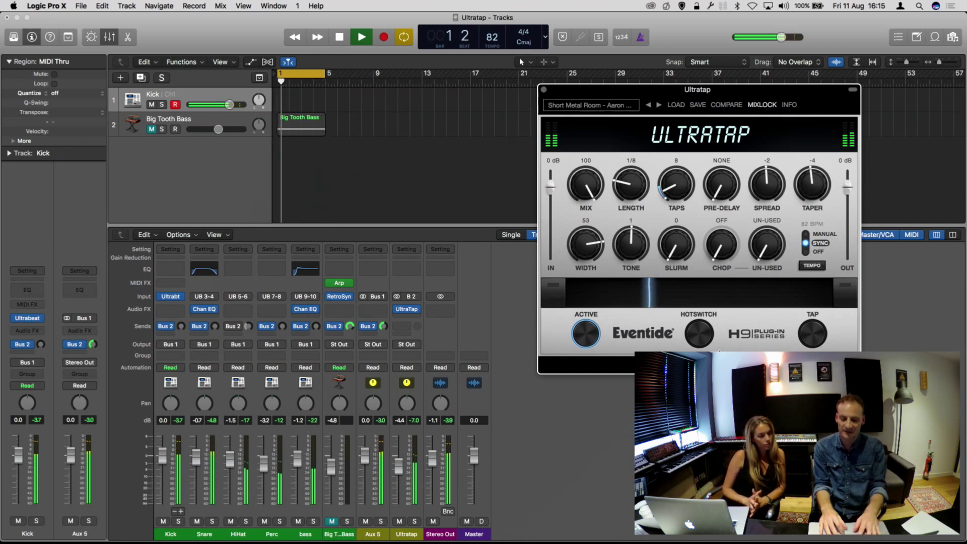
pyautogui.moveTo(715, 301); pyautogui.dragTo(719, 249)
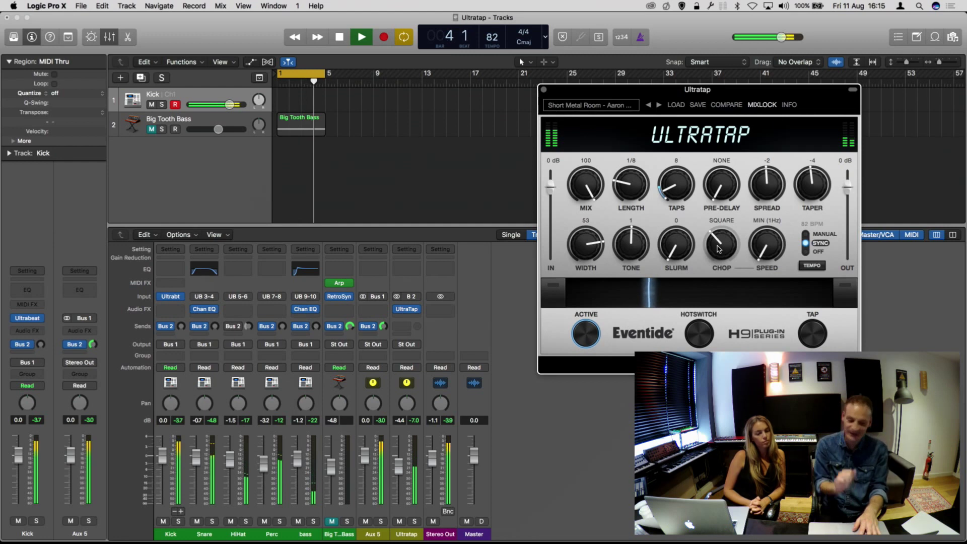
pyautogui.press('space')
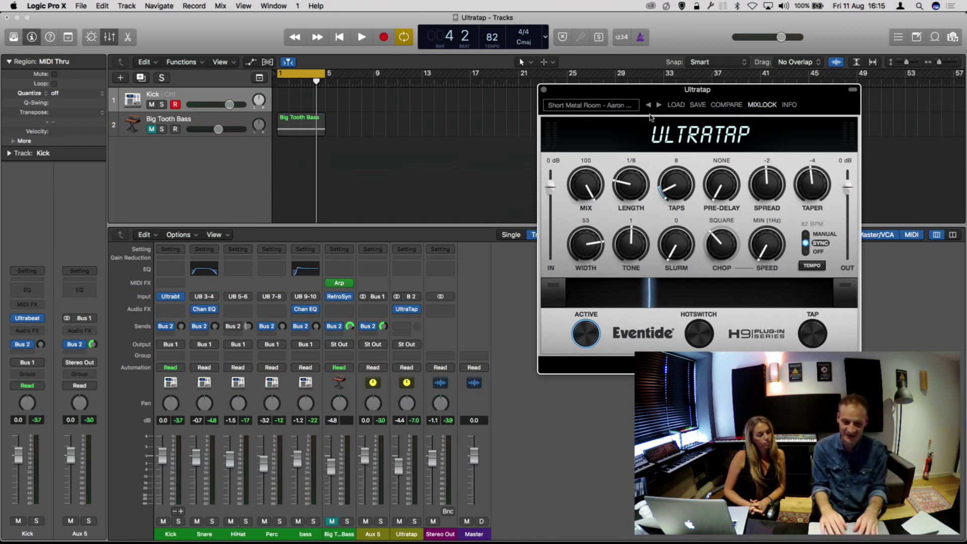
# Unmute the Big Tooth Bass and mute Aux 5 in the mixer, and reopen UltraTap on its send channel.
pyautogui.click(544, 90)
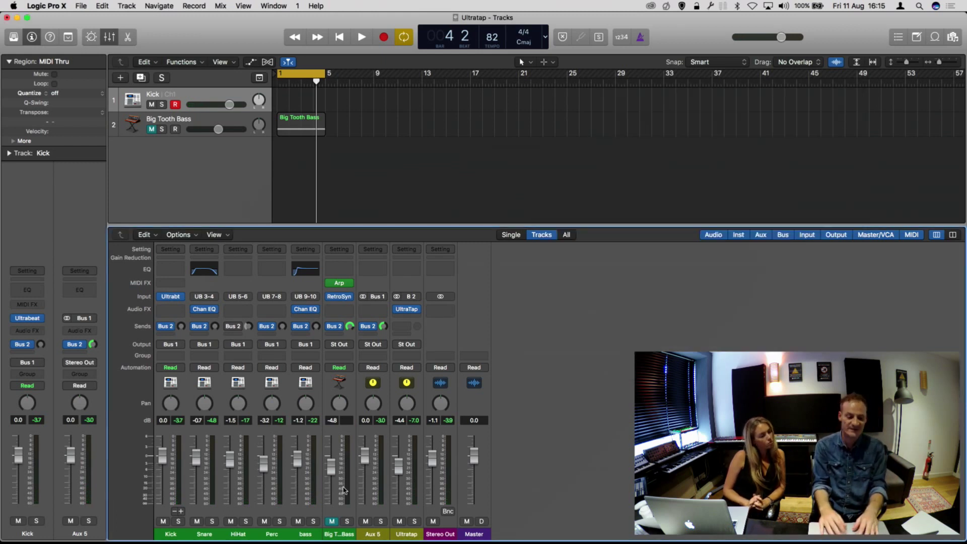
pyautogui.click(332, 521)
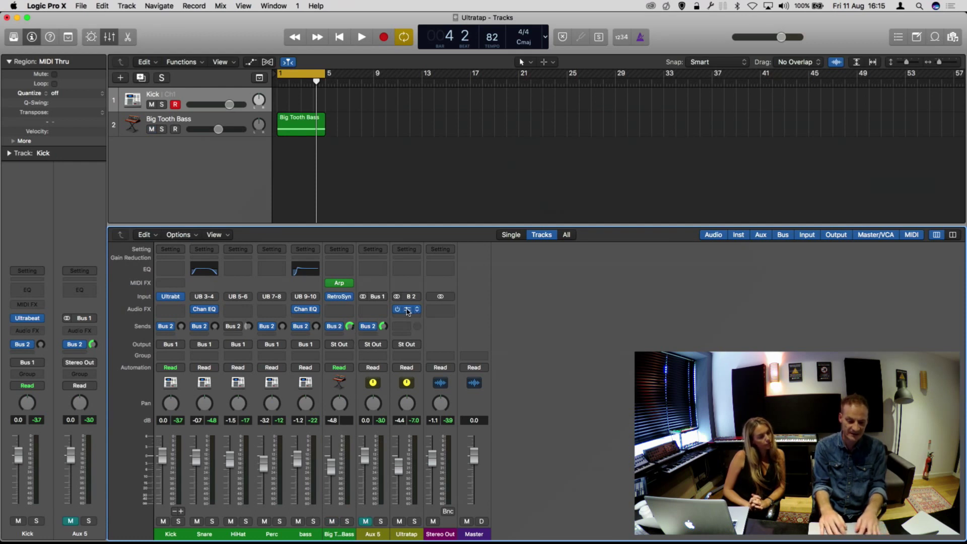
pyautogui.click(408, 310)
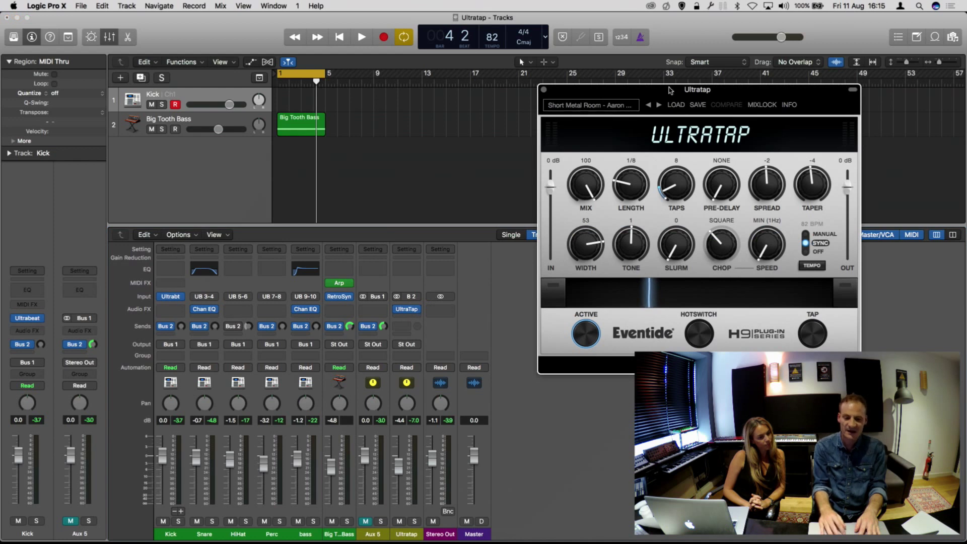
pyautogui.moveTo(671, 91); pyautogui.dragTo(681, 88)
# Play the mix briefly, stop, and set UltraTap's chop to Off, width to 36 and tone to 100.
pyautogui.press('space')
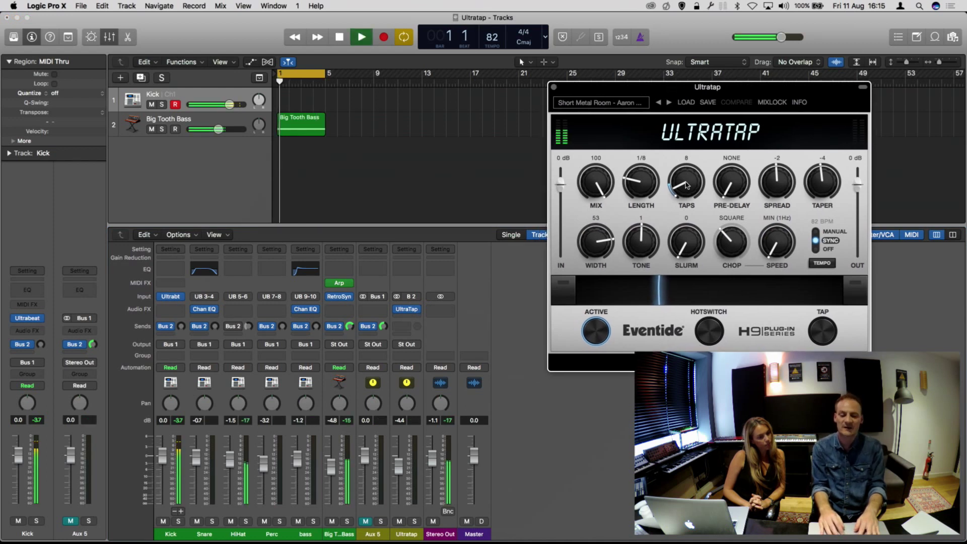
pyautogui.press('space')
pyautogui.moveTo(731, 236); pyautogui.dragTo(731, 259)
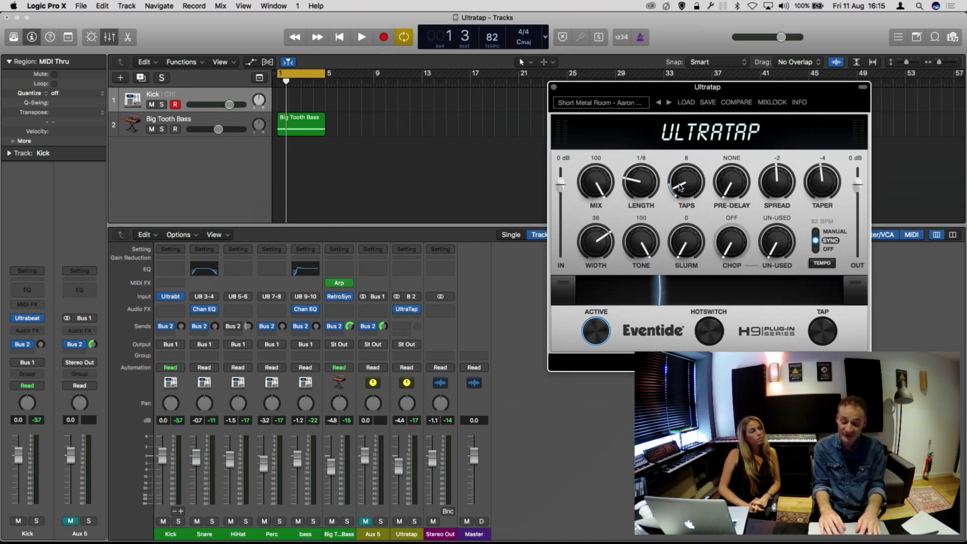
# During playback, raise the taps to 64 and, after trying dotted 1/8, set the length to dotted 1/16.
pyautogui.press('space')
pyautogui.moveTo(680, 187); pyautogui.dragTo(680, 128)
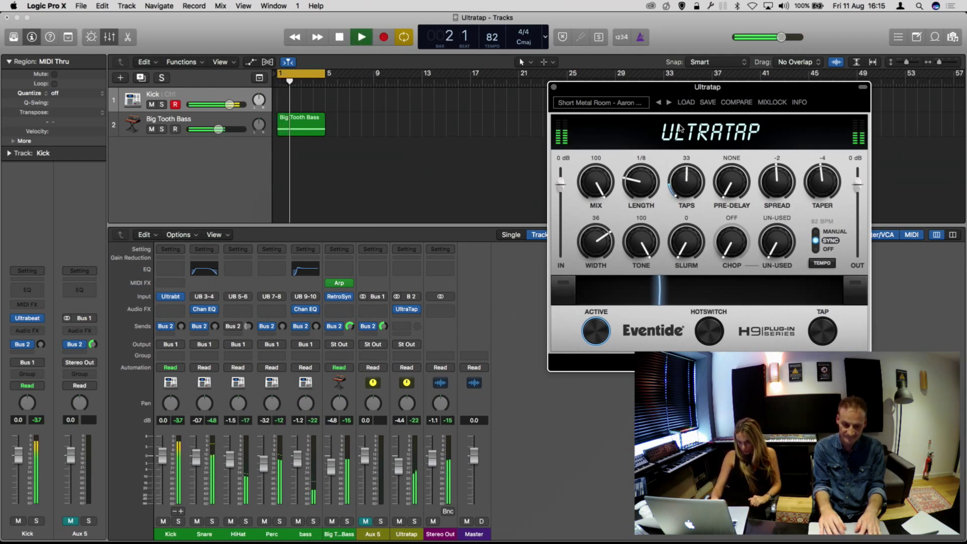
pyautogui.moveTo(635, 181); pyautogui.dragTo(690, 174)
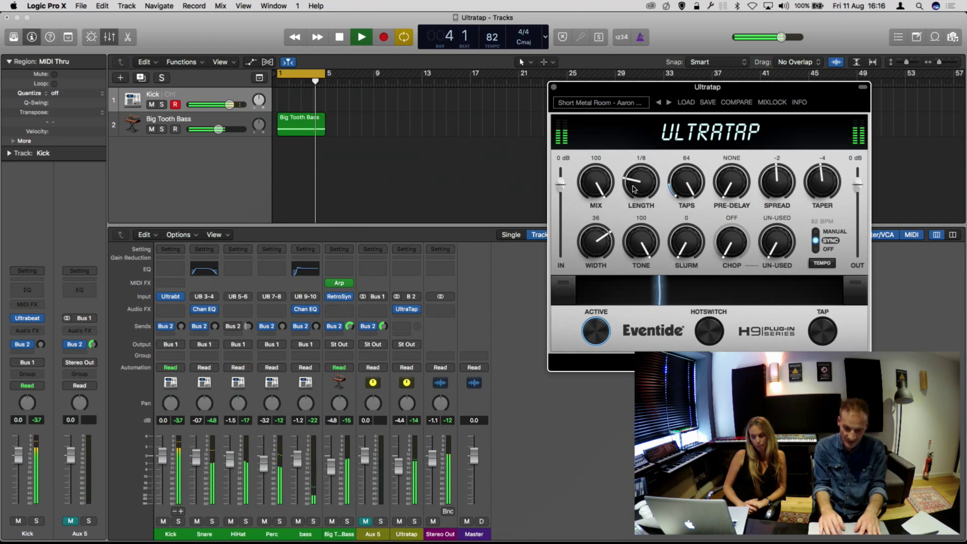
pyautogui.moveTo(634, 190); pyautogui.dragTo(638, 174)
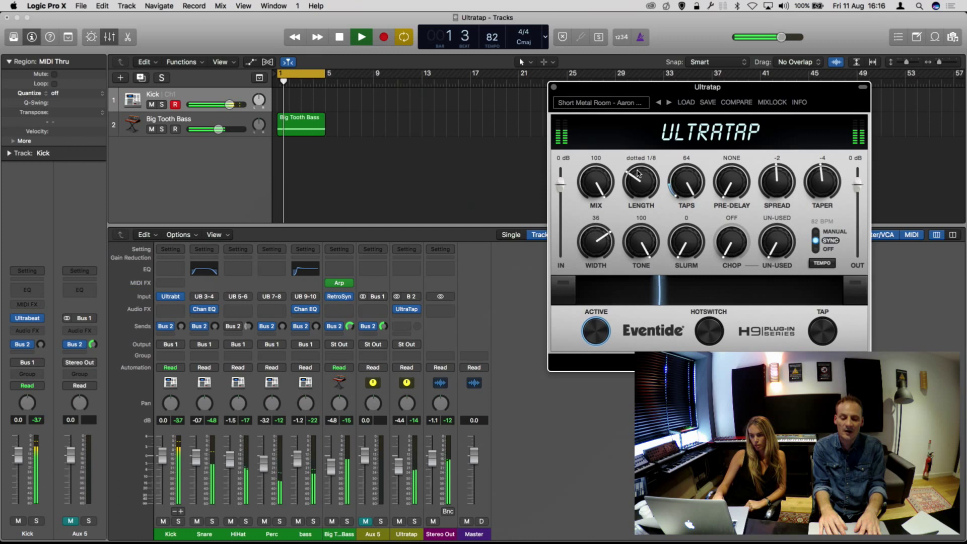
pyautogui.moveTo(638, 173); pyautogui.dragTo(638, 185)
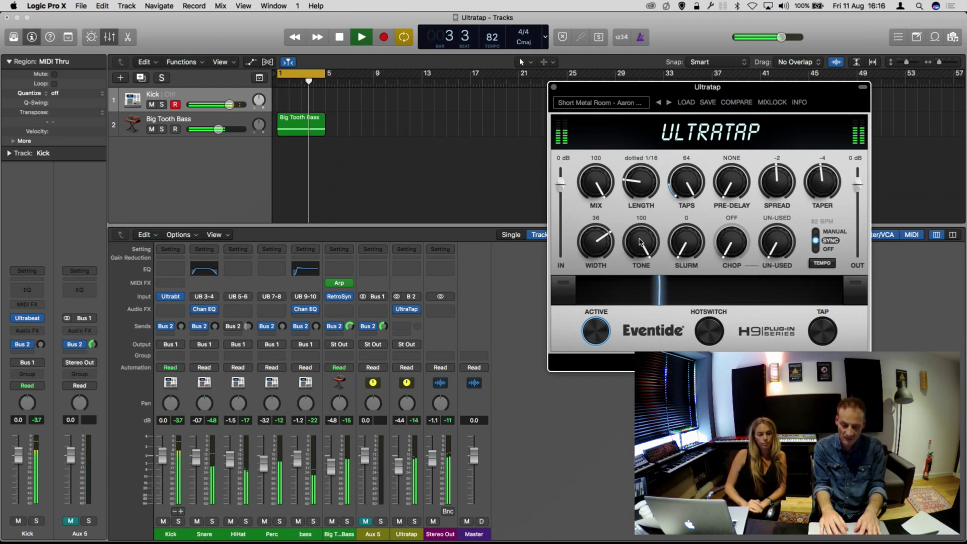
# Lower UltraTap's tone to 1 and raise slurm to 66 while the loop plays.
pyautogui.moveTo(640, 241); pyautogui.dragTo(640, 315)
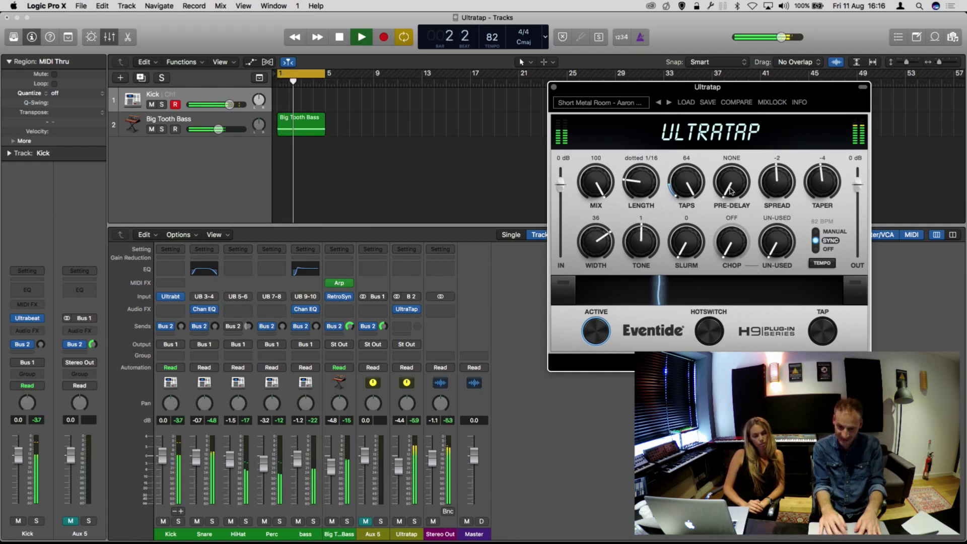
pyautogui.moveTo(687, 242); pyautogui.dragTo(684, 149)
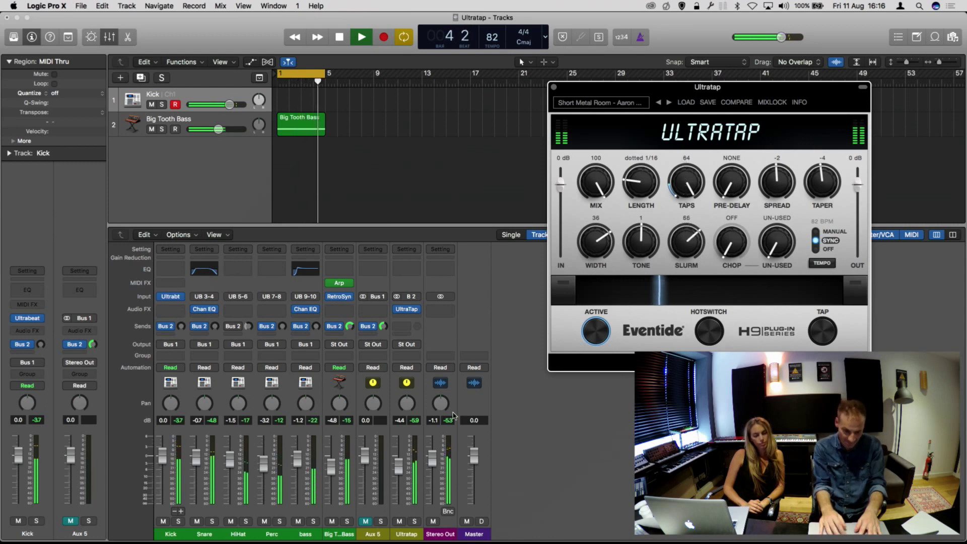
# Lower the Ultratap channel's level to -5.3 dB and set the plug-in's tone to 61.
pyautogui.moveTo(400, 467); pyautogui.dragTo(398, 467)
pyautogui.moveTo(643, 251); pyautogui.dragTo(640, 204)
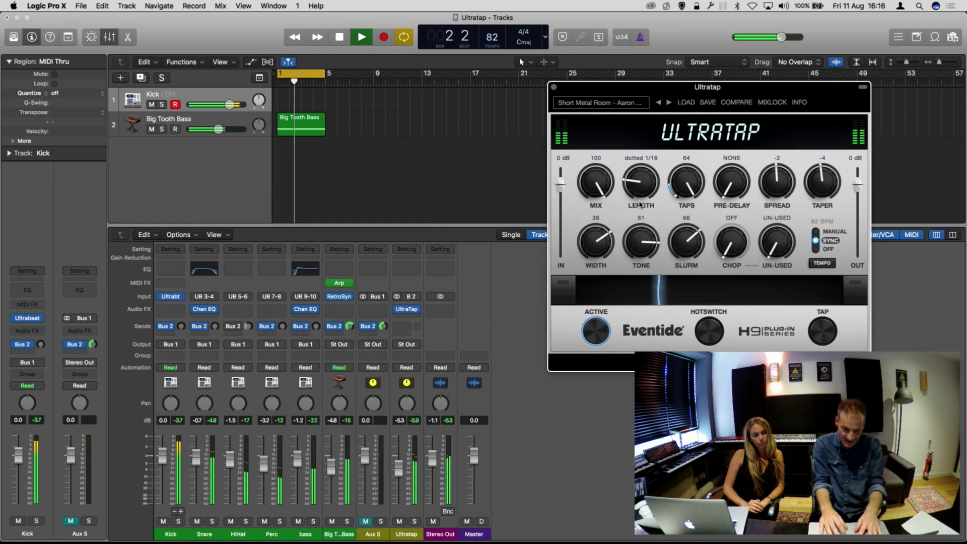
# Open the bass track's Retro Synth, set its filter cutoff to 0.468 and resonance to 0.63, and lower UltraTap's taps to 29.
pyautogui.click(339, 296)
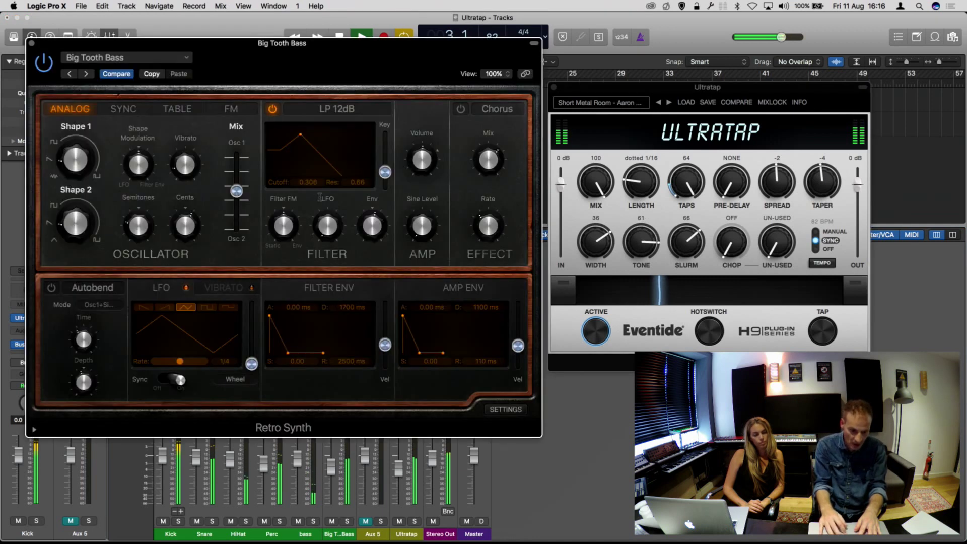
pyautogui.moveTo(302, 136); pyautogui.dragTo(317, 135)
pyautogui.moveTo(686, 179); pyautogui.dragTo(679, 254)
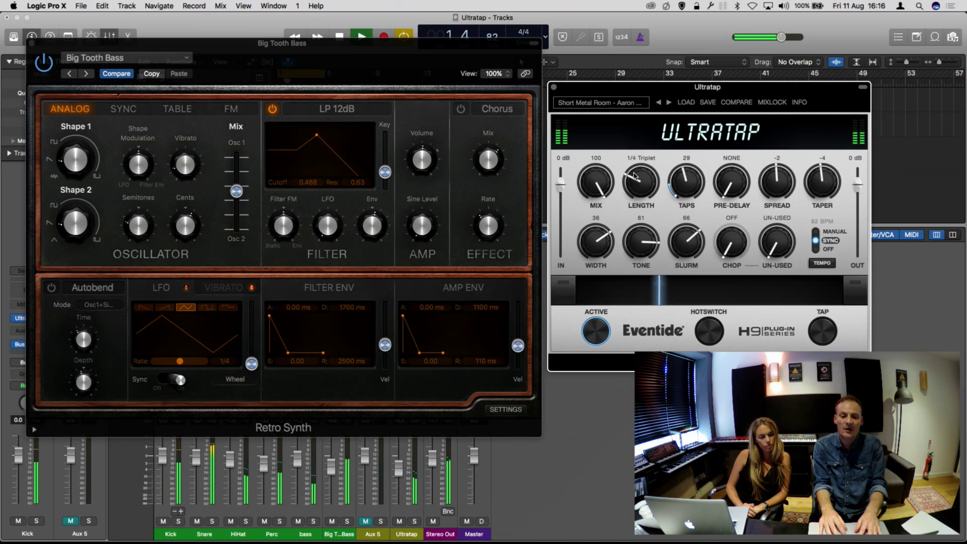
# Set UltraTap's length to 1/8, taps to 34 and slurm to 26 while the loop plays.
pyautogui.moveTo(634, 167); pyautogui.dragTo(635, 166)
pyautogui.scroll(-5, 634, 164)
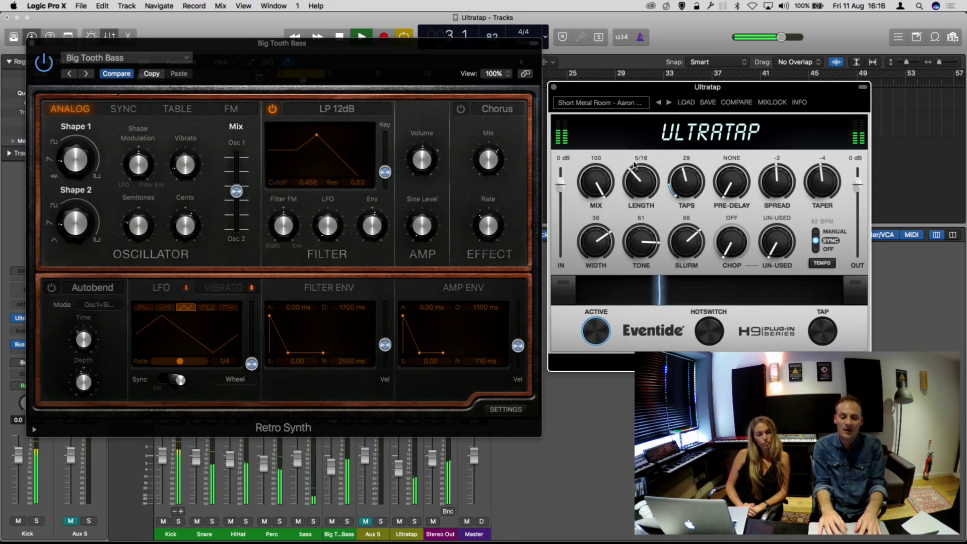
pyautogui.scroll(-2, 634, 175)
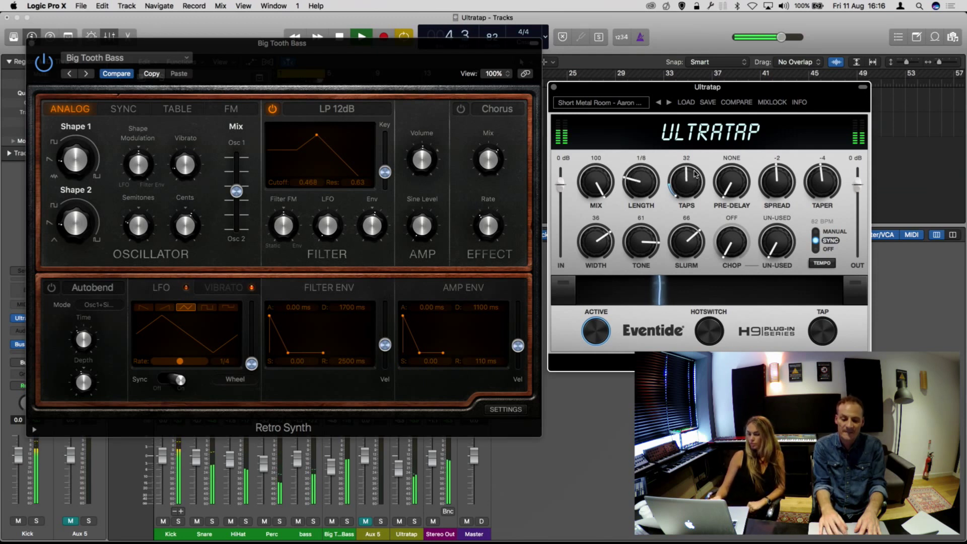
pyautogui.moveTo(686, 238); pyautogui.dragTo(688, 291)
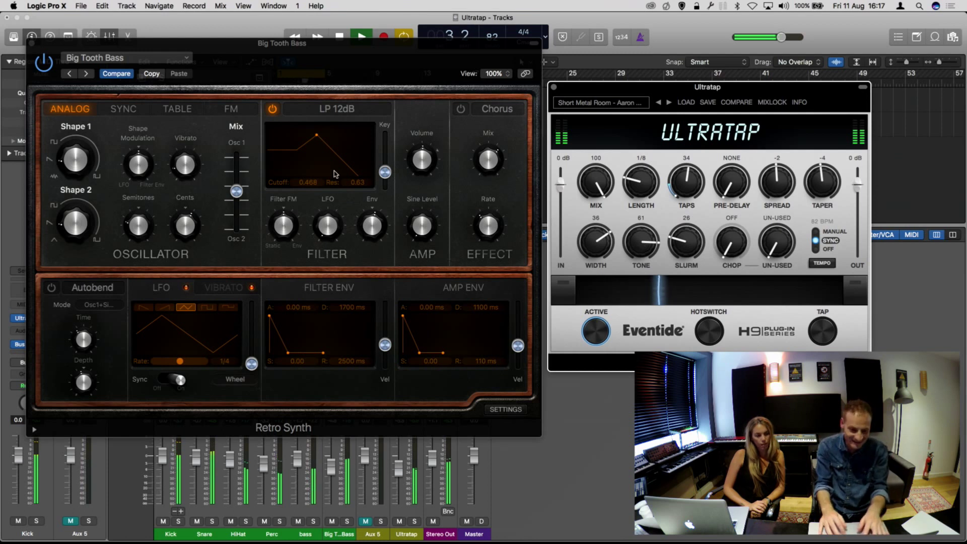
# Set the bass filter to cutoff 0.446 and resonance 0.72, and UltraTap's width to -4, tone to 7, slurm to 0 and taps to 57.
pyautogui.moveTo(317, 136)
pyautogui.mouseDown()
pyautogui.moveTo(303, 139)
pyautogui.moveTo(316, 137)
pyautogui.mouseUp()
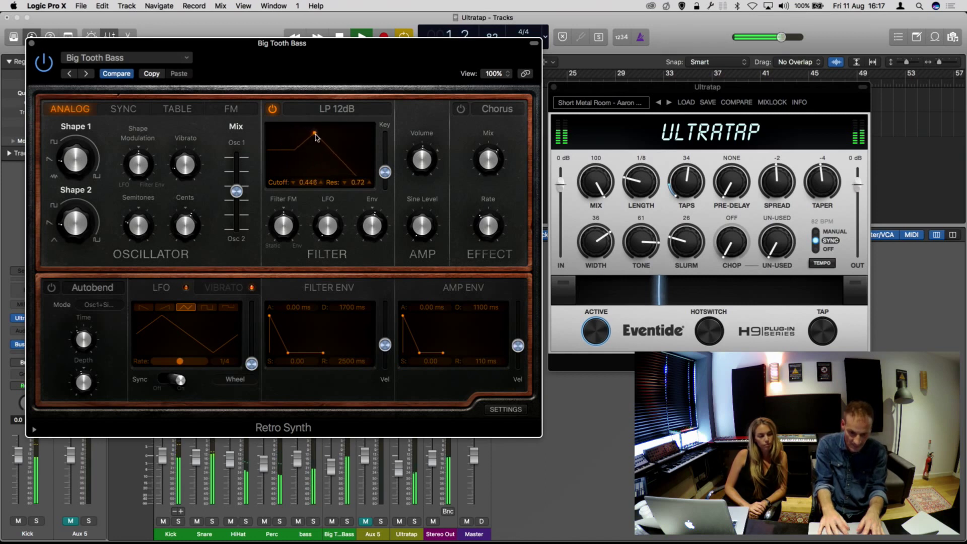
pyautogui.moveTo(643, 238); pyautogui.dragTo(601, 272)
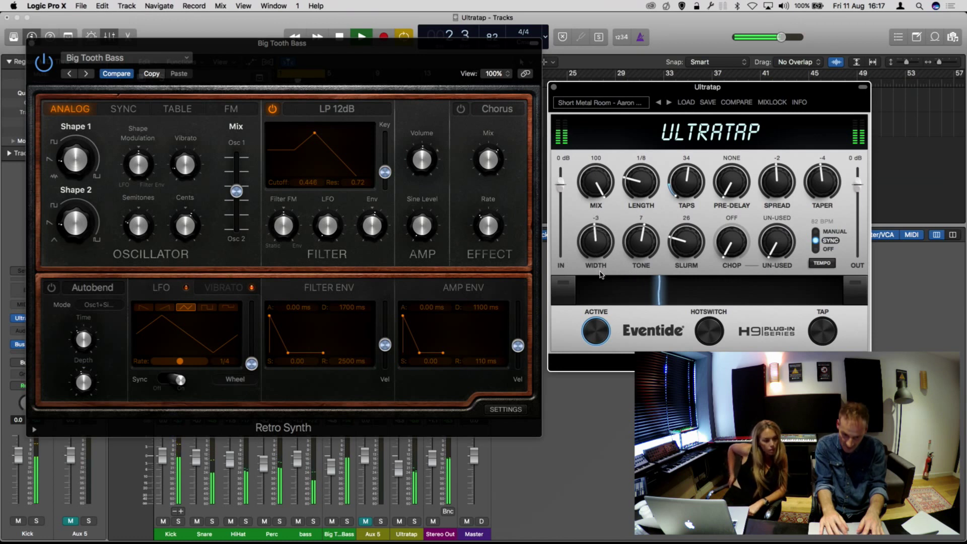
pyautogui.moveTo(689, 245); pyautogui.dragTo(689, 274)
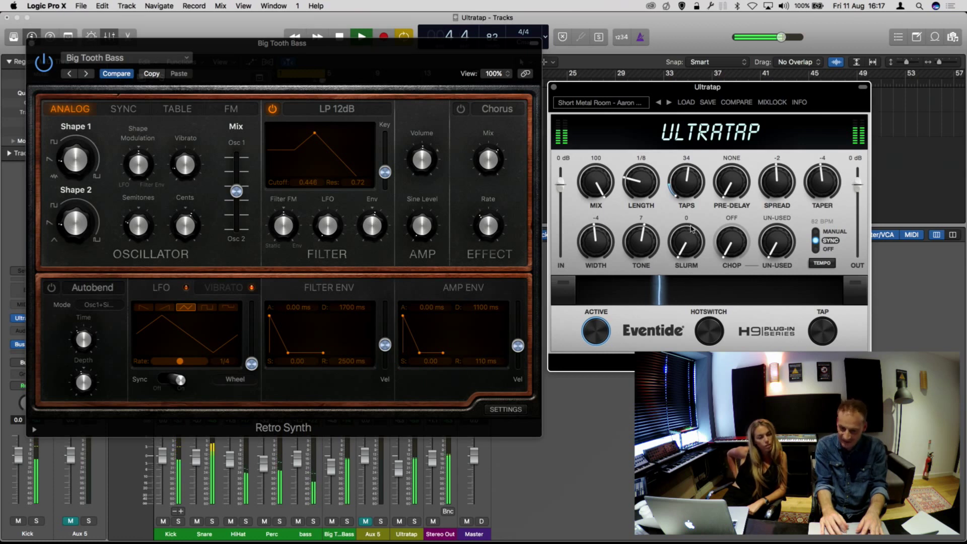
pyautogui.moveTo(689, 186); pyautogui.dragTo(684, 145)
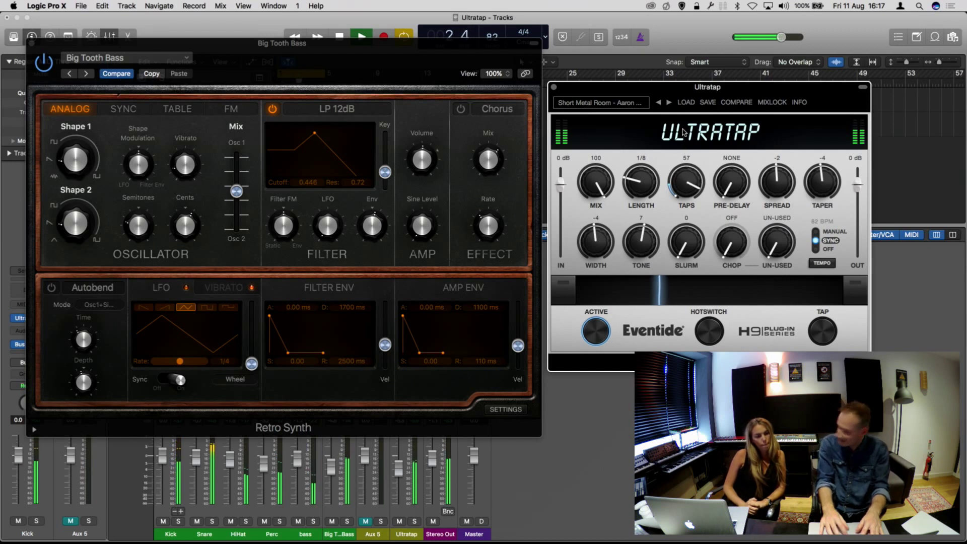
# Set the bass filter to cutoff 0.584 and resonance 0.27, set UltraTap's taper to -28 and spread to -27, and stop playback.
pyautogui.moveTo(314, 133); pyautogui.dragTo(344, 148)
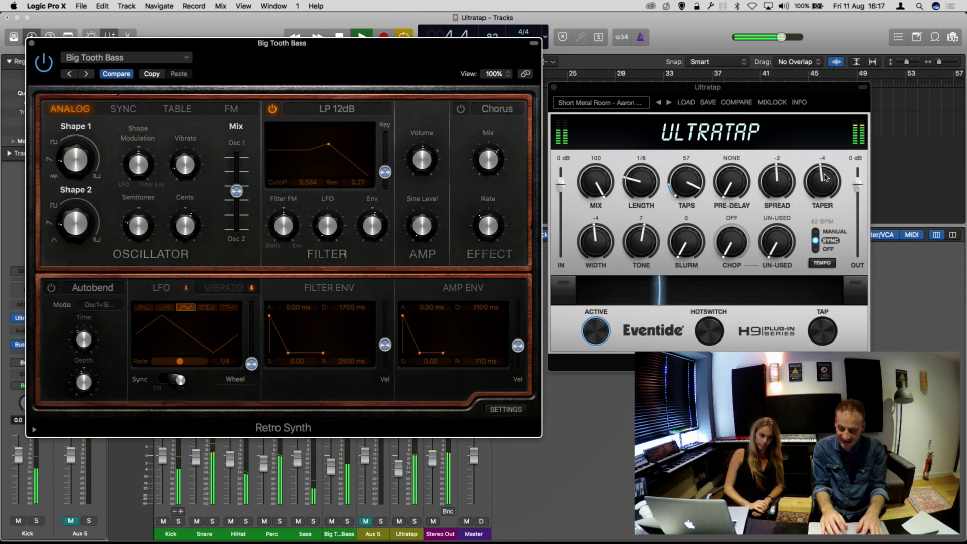
pyautogui.moveTo(825, 177); pyautogui.dragTo(822, 167)
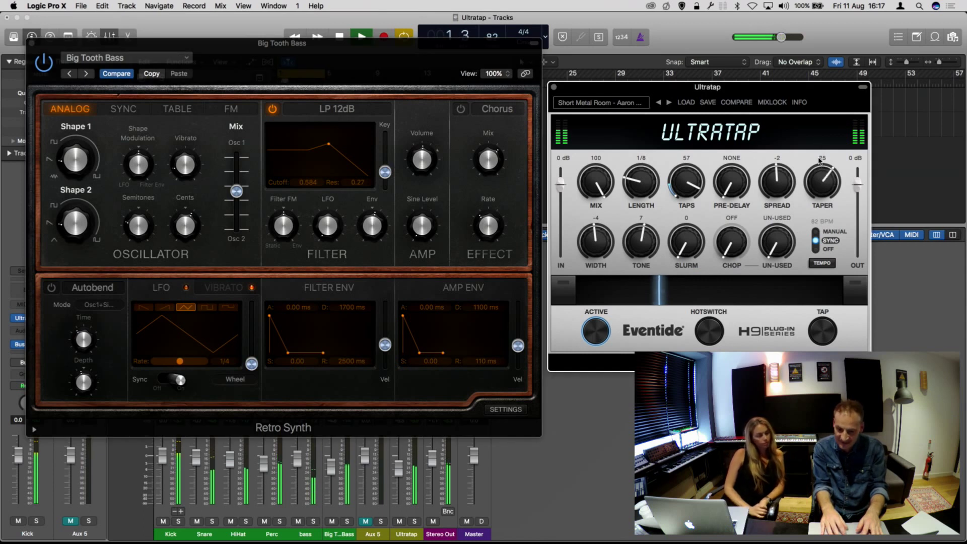
pyautogui.moveTo(822, 202); pyautogui.dragTo(824, 207)
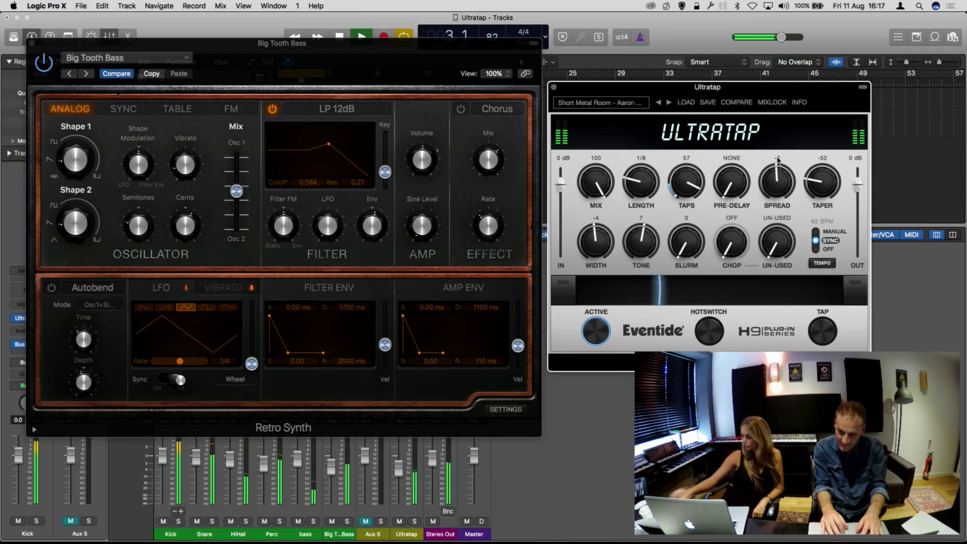
pyautogui.moveTo(778, 180); pyautogui.dragTo(773, 198)
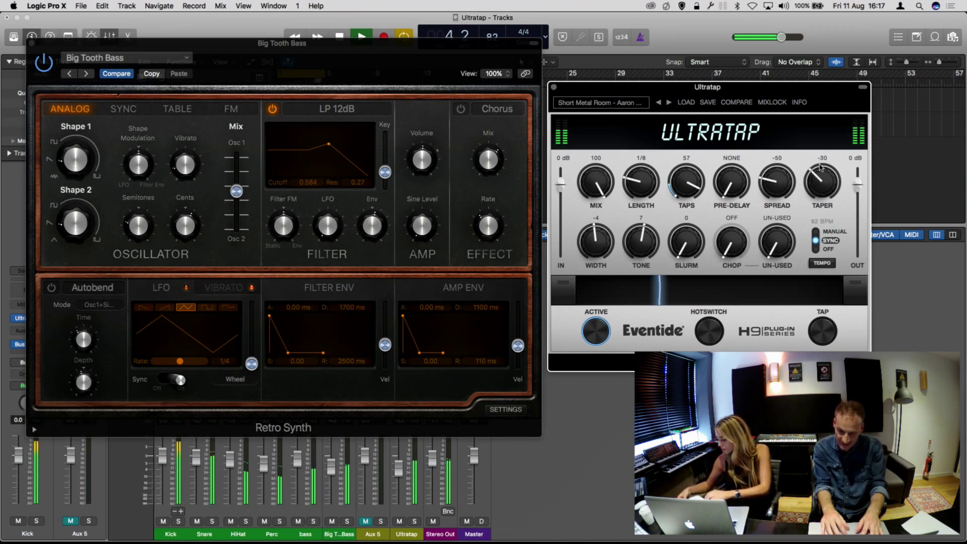
pyautogui.moveTo(780, 180); pyautogui.dragTo(782, 166)
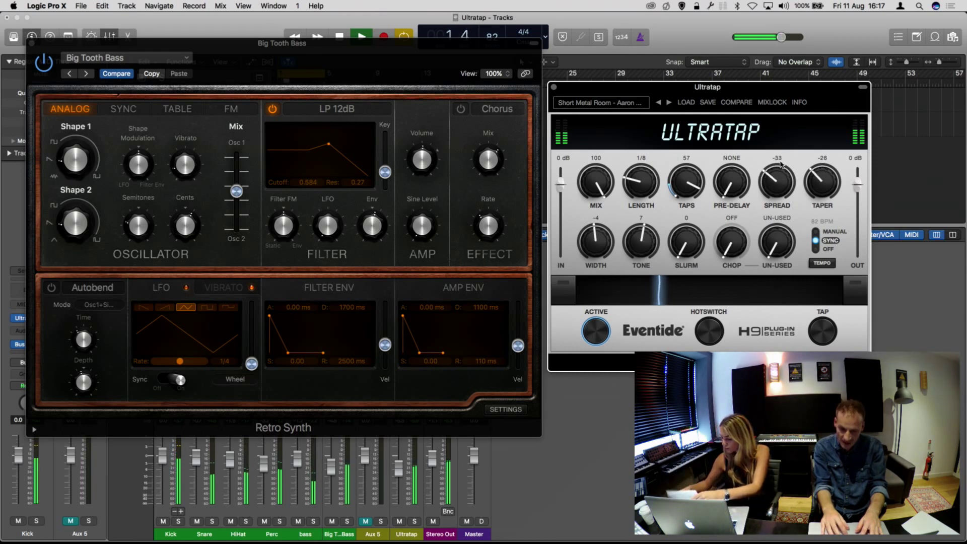
pyautogui.press('space')
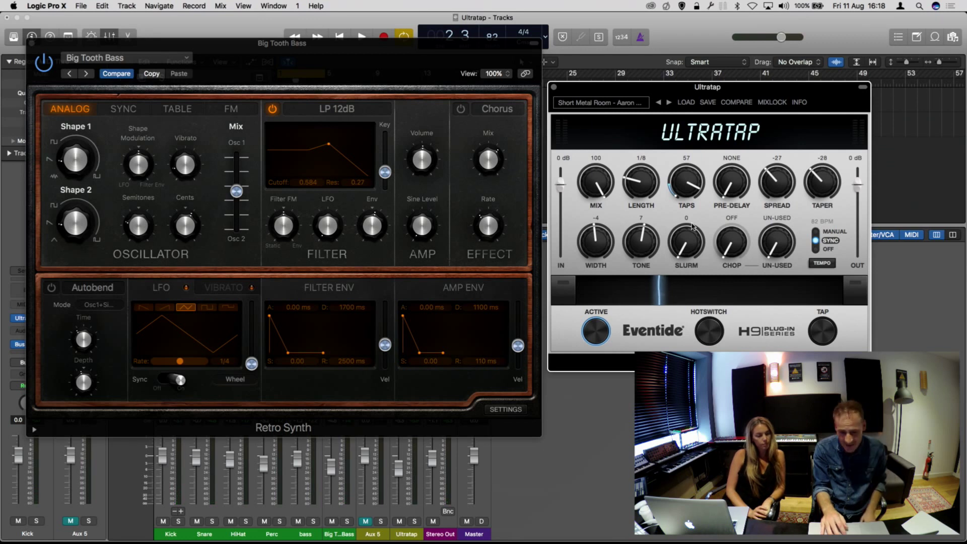
# Map UltraTap's taps to the ribbon, with 31 at its left end and 64 at its right end.
pyautogui.moveTo(670, 187); pyautogui.dragTo(735, 293)
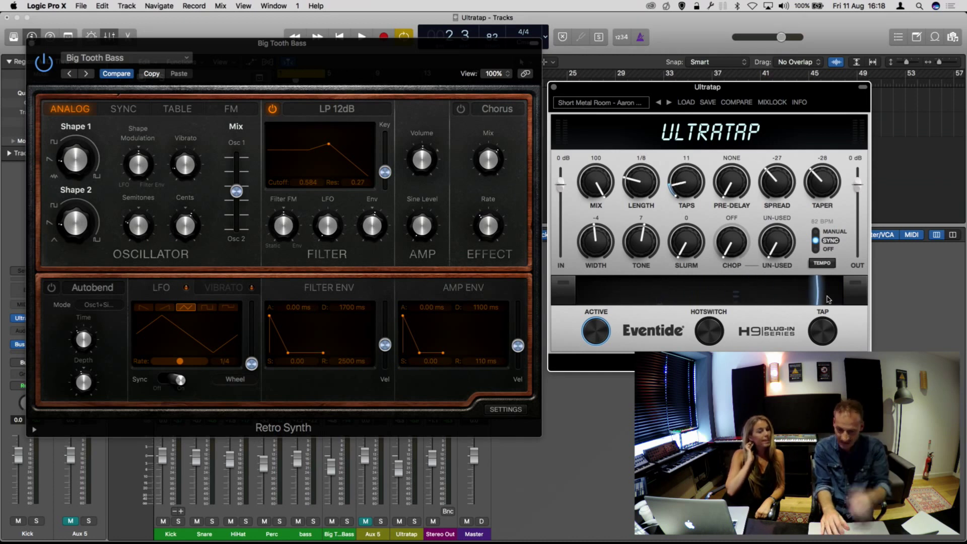
pyautogui.moveTo(715, 290); pyautogui.dragTo(589, 292)
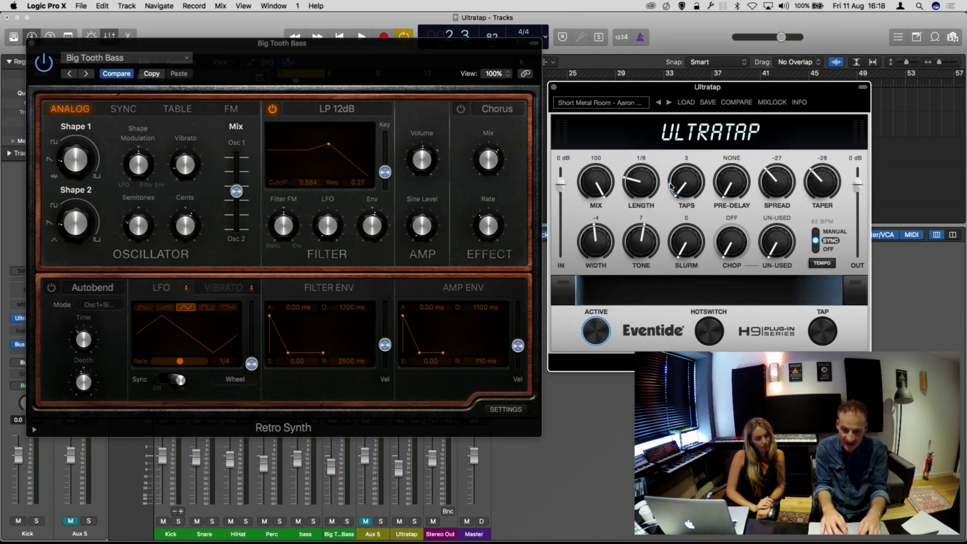
pyautogui.moveTo(670, 186); pyautogui.dragTo(680, 169)
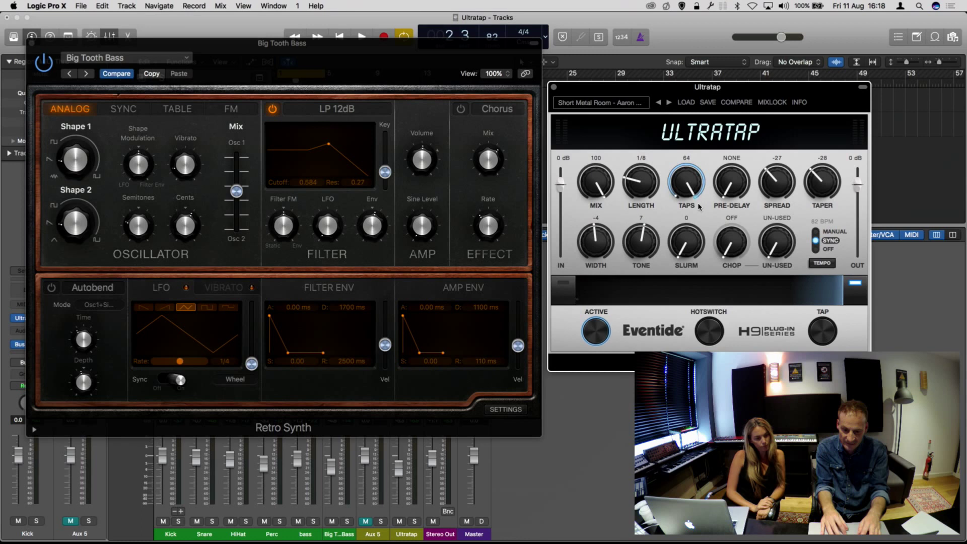
pyautogui.moveTo(677, 198); pyautogui.dragTo(675, 189)
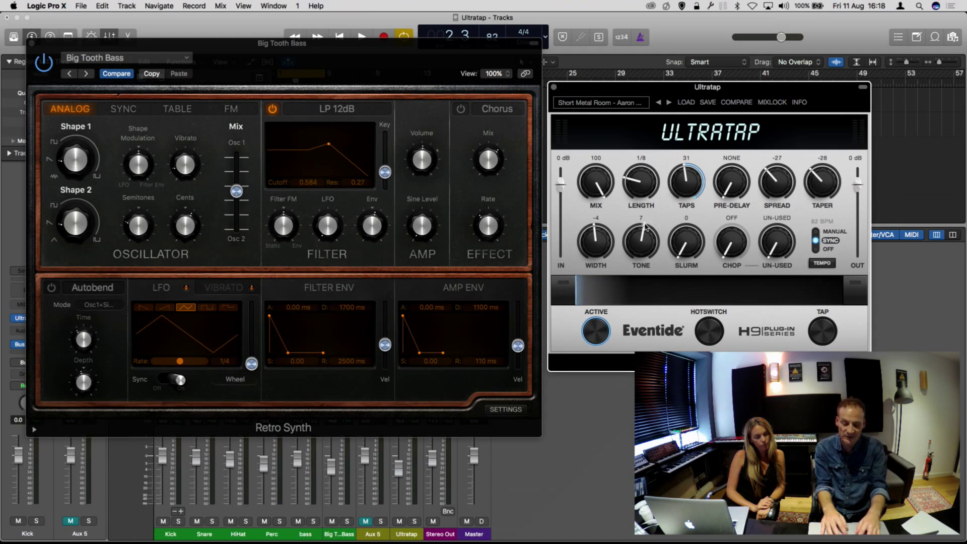
# Map the tone from -72 to 86 across the ribbon and add a ribbon range for slurm starting at 0.
pyautogui.moveTo(646, 228); pyautogui.dragTo(663, 238)
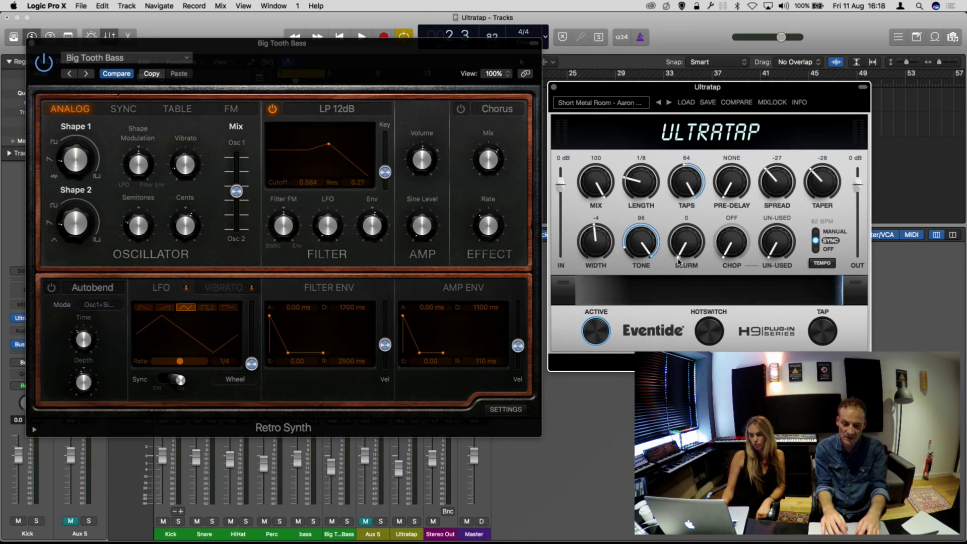
pyautogui.moveTo(678, 261); pyautogui.dragTo(670, 227)
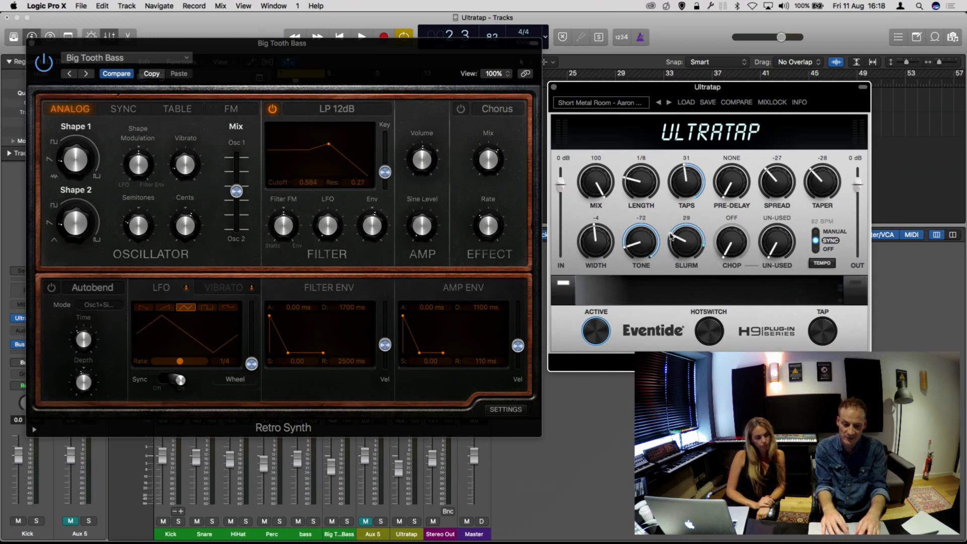
# Play the loop while sweeping the ribbon end to end, adjust slurm's ribbon range, return pre-delay to None, and stop playback.
pyautogui.press('space')
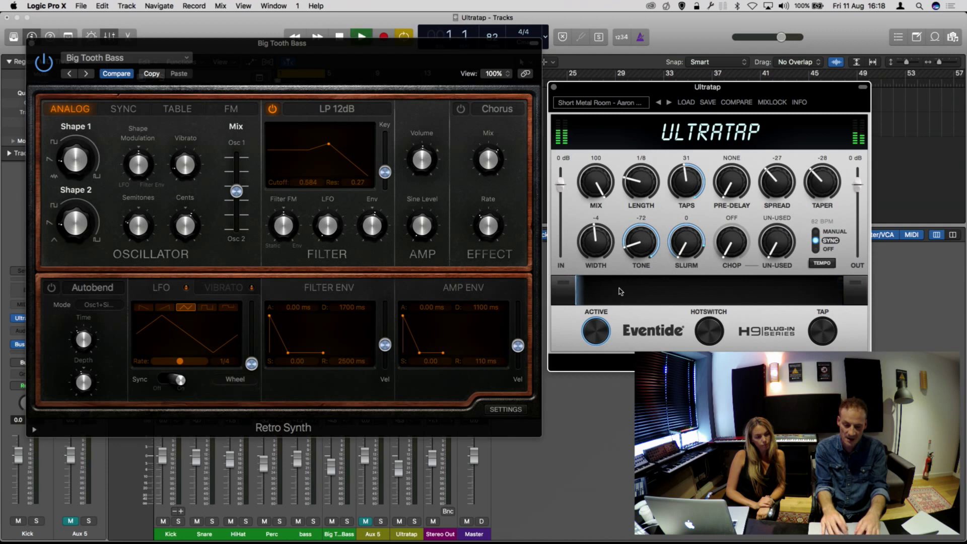
pyautogui.moveTo(582, 295); pyautogui.dragTo(697, 288)
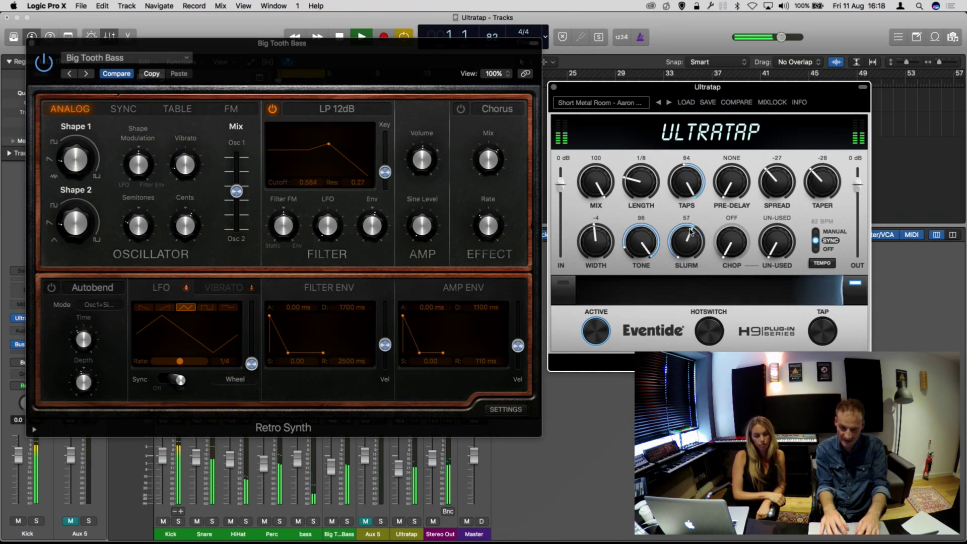
pyautogui.moveTo(682, 234); pyautogui.dragTo(774, 269)
pyautogui.moveTo(839, 294); pyautogui.dragTo(564, 285)
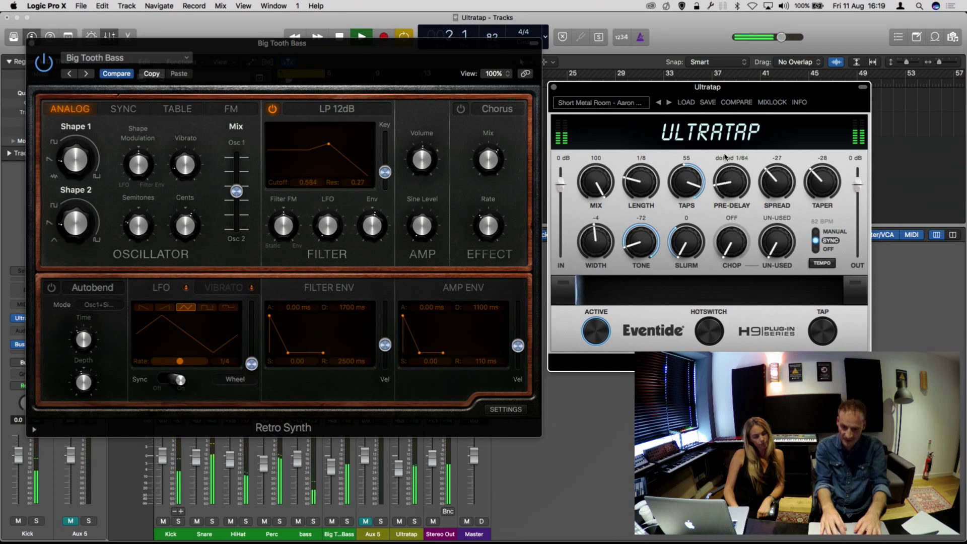
pyautogui.moveTo(727, 226); pyautogui.dragTo(730, 252)
pyautogui.press('space')
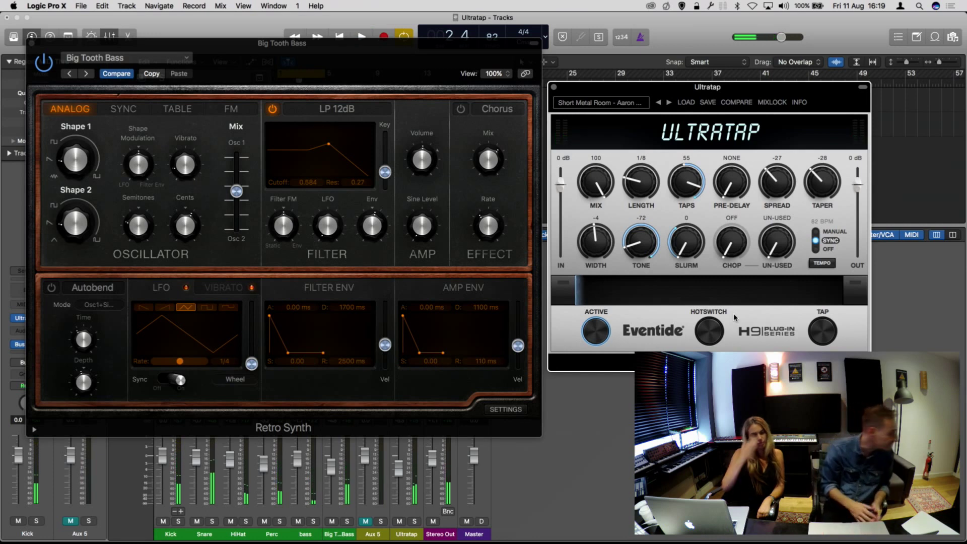
# Unmute the Aux 5 channel, restart playback and set UltraTap's taps to 63.
pyautogui.click(366, 521)
pyautogui.press('space')
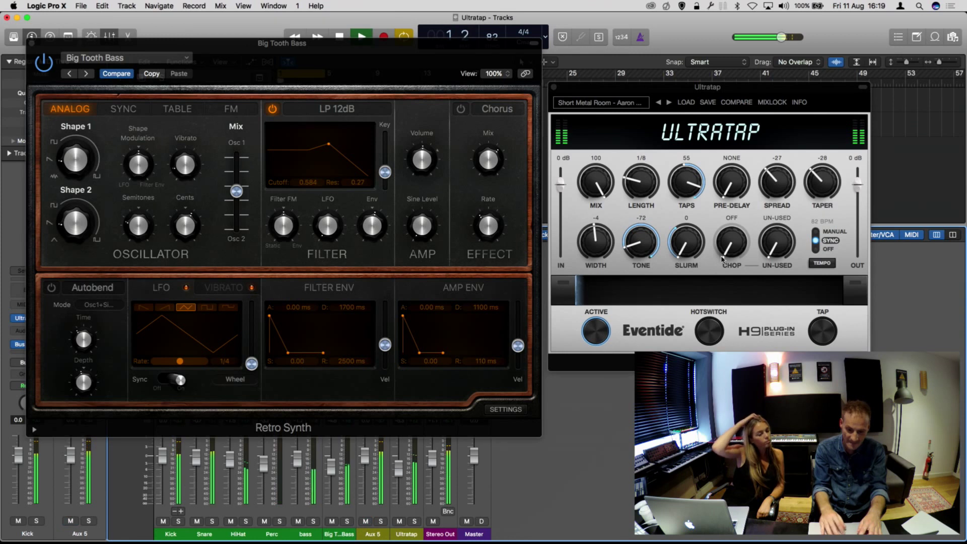
pyautogui.moveTo(687, 189); pyautogui.dragTo(690, 244)
pyautogui.moveTo(686, 171); pyautogui.dragTo(686, 162)
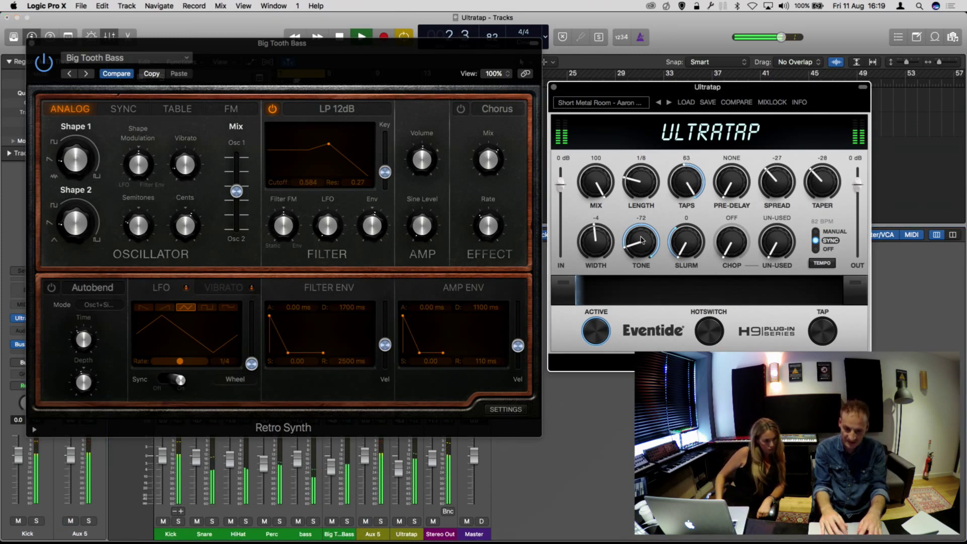
# Set UltraTap's tone to -11 and slurm to 65 during playback, and stop the loop.
pyautogui.moveTo(639, 208); pyautogui.dragTo(642, 185)
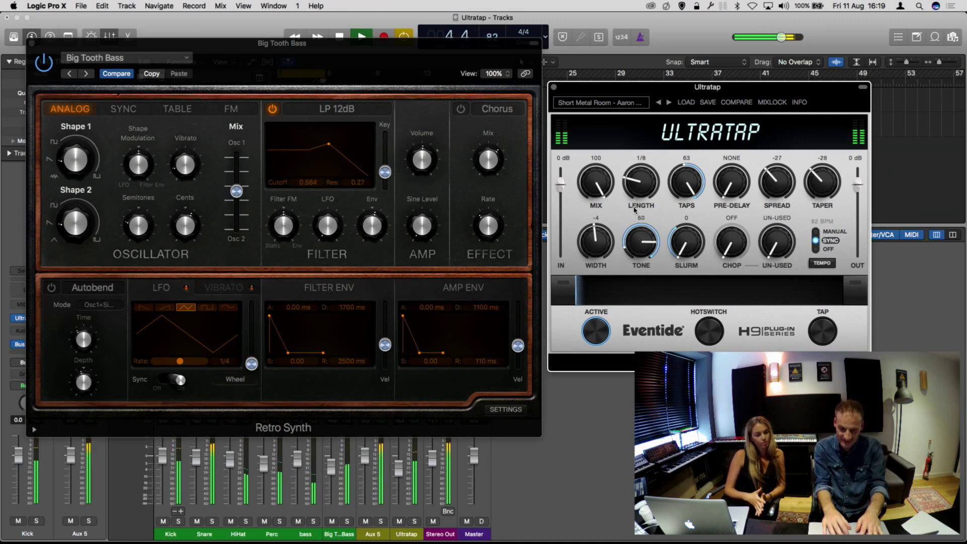
pyautogui.moveTo(631, 253); pyautogui.dragTo(649, 257)
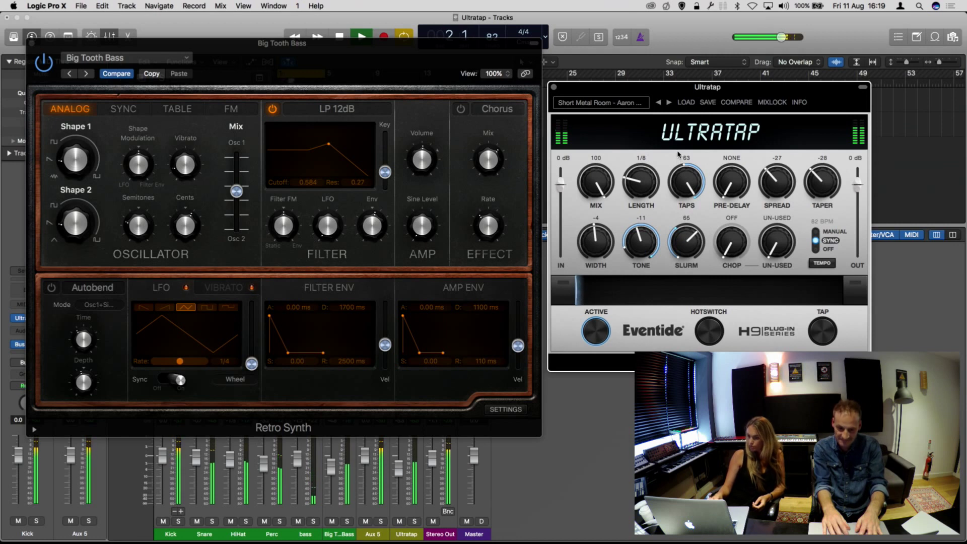
pyautogui.press('space')
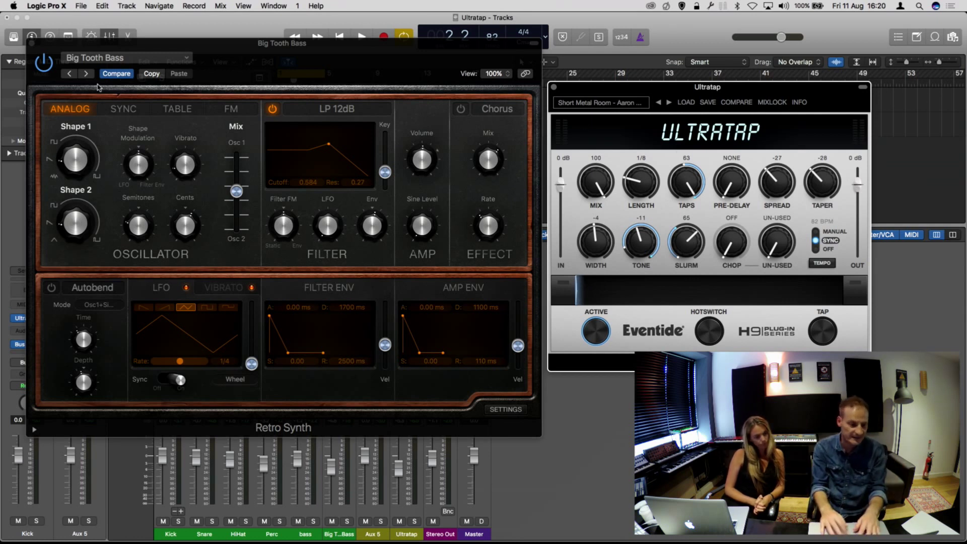
# Close the Retro Synth, mute the Big Tooth Bass channel, and raise the HiHat's Bus 2 send to about -1.0 dB during playback.
pyautogui.click(32, 44)
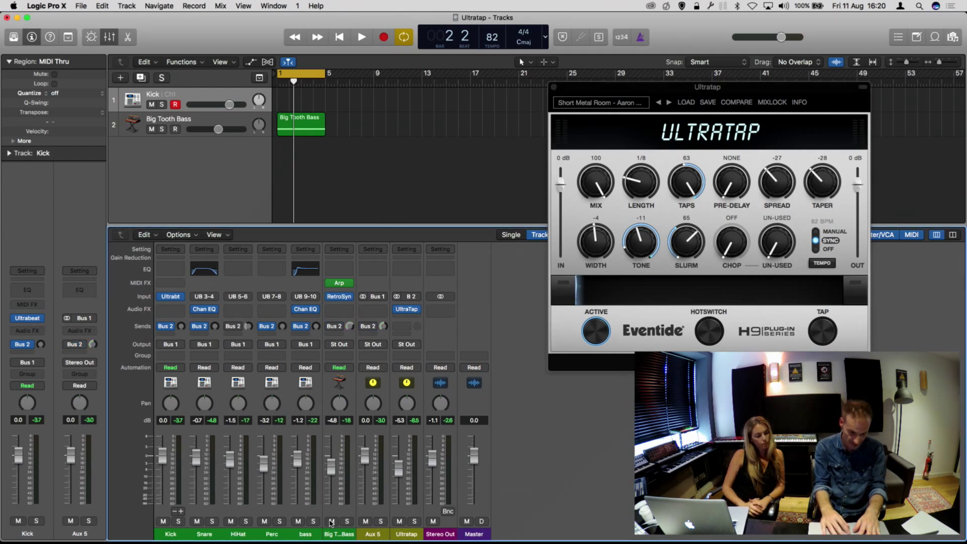
pyautogui.click(331, 521)
pyautogui.press('space')
pyautogui.click(229, 327)
pyautogui.moveTo(248, 326); pyautogui.dragTo(241, 285)
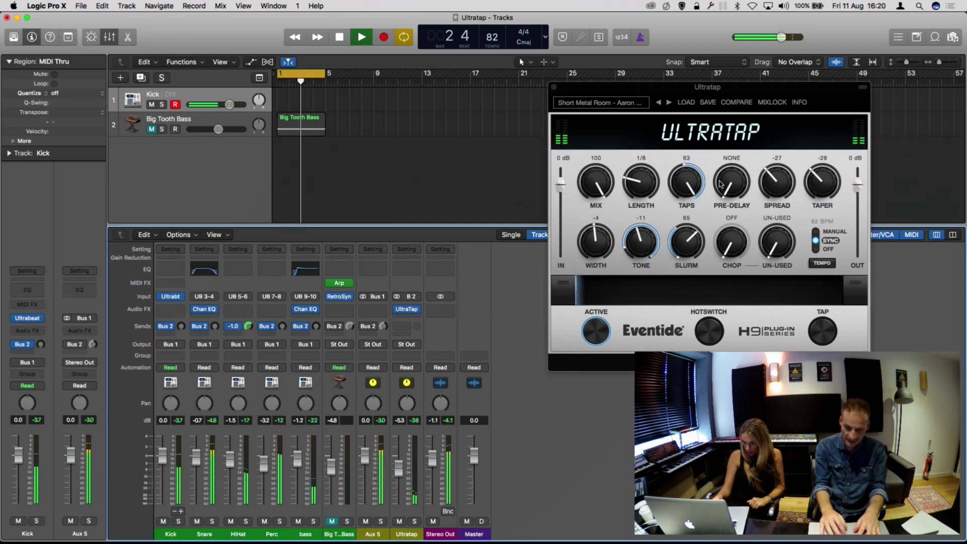
# Set UltraTap's slurm to 0 and lower the taps to 18 while the drums play.
pyautogui.click(687, 239)
pyautogui.keyDown('alt'); pyautogui.click(686, 239); pyautogui.keyUp('alt')
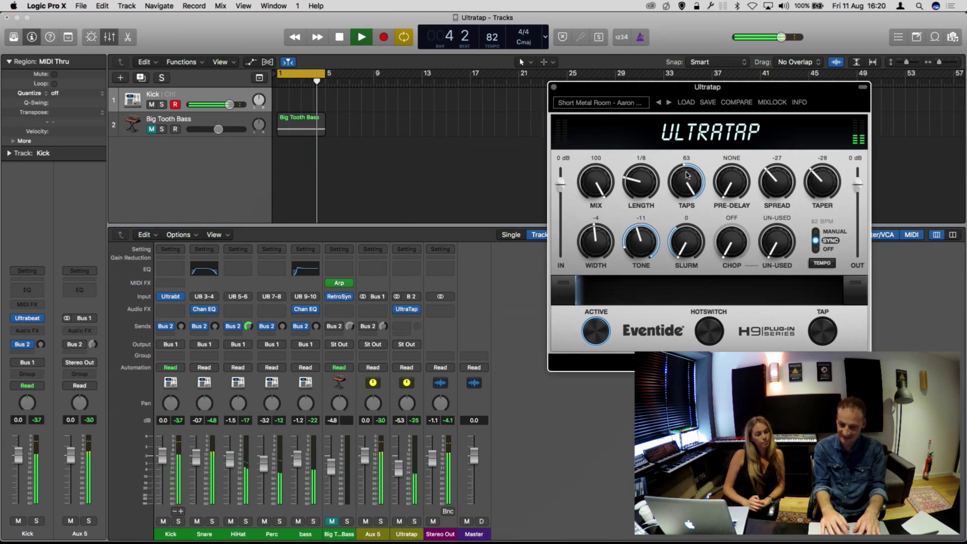
pyautogui.moveTo(687, 175); pyautogui.dragTo(681, 274)
# Load UltraTap's Copter Drone preset from Glitch and Stutter, and step forward through Glitch Mangle to Glitcher - Barn3.
pyautogui.click(637, 103)
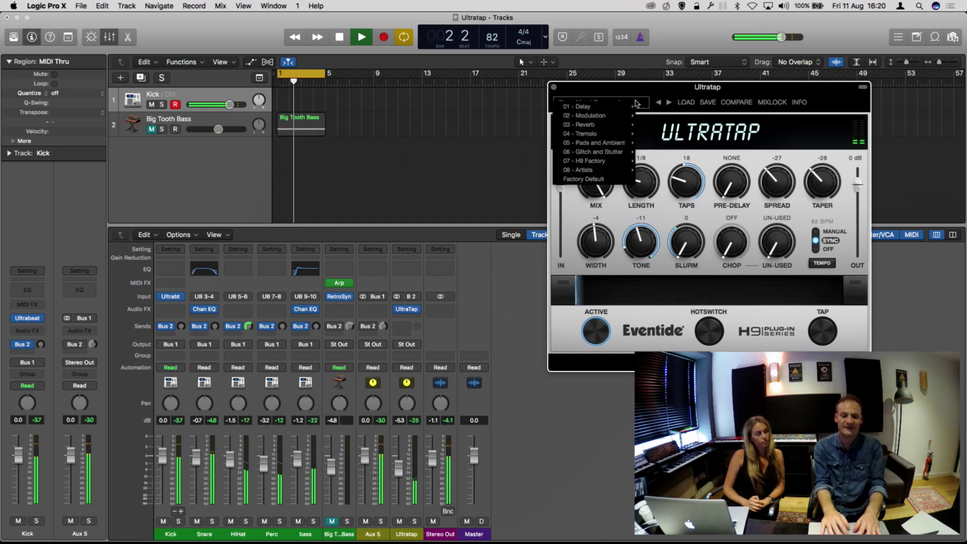
pyautogui.moveTo(605, 170)
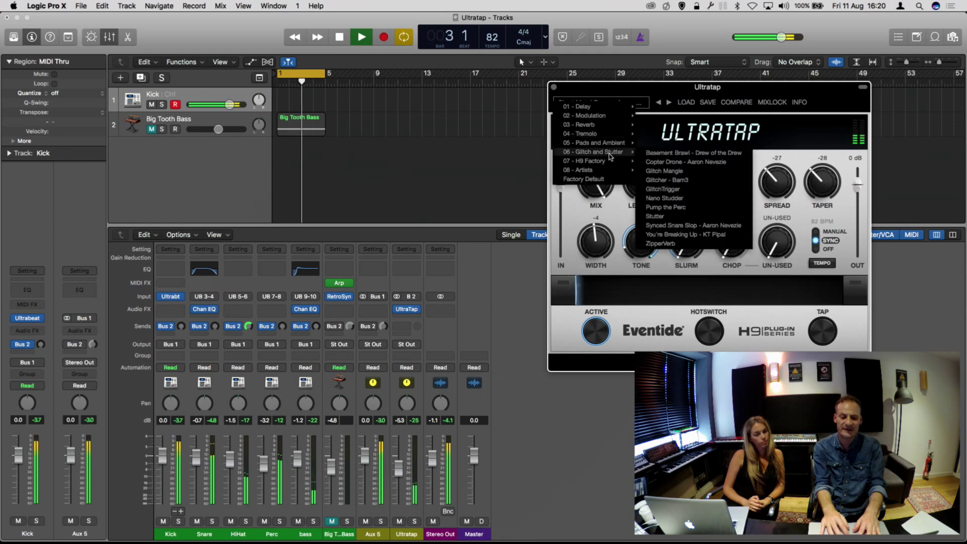
pyautogui.click(652, 165)
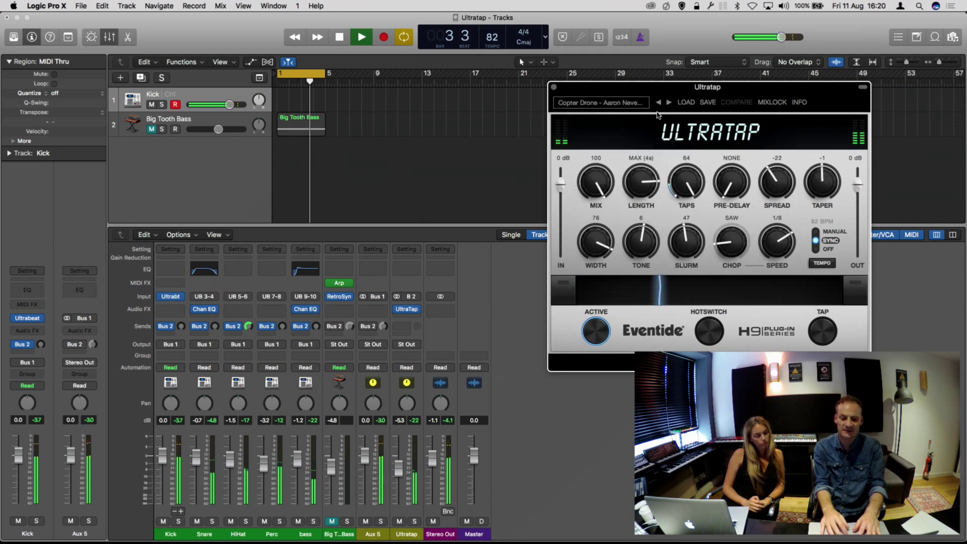
pyautogui.click(669, 103)
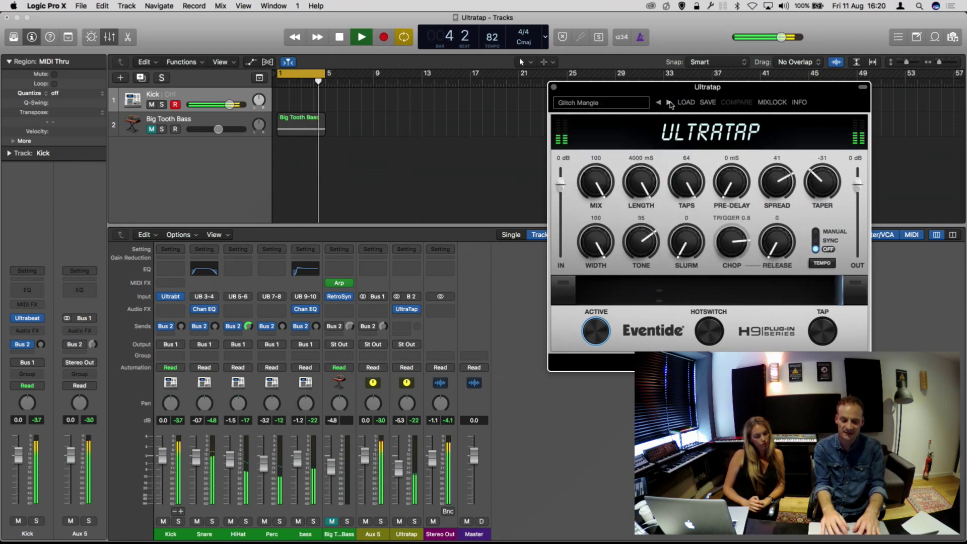
pyautogui.click(670, 103)
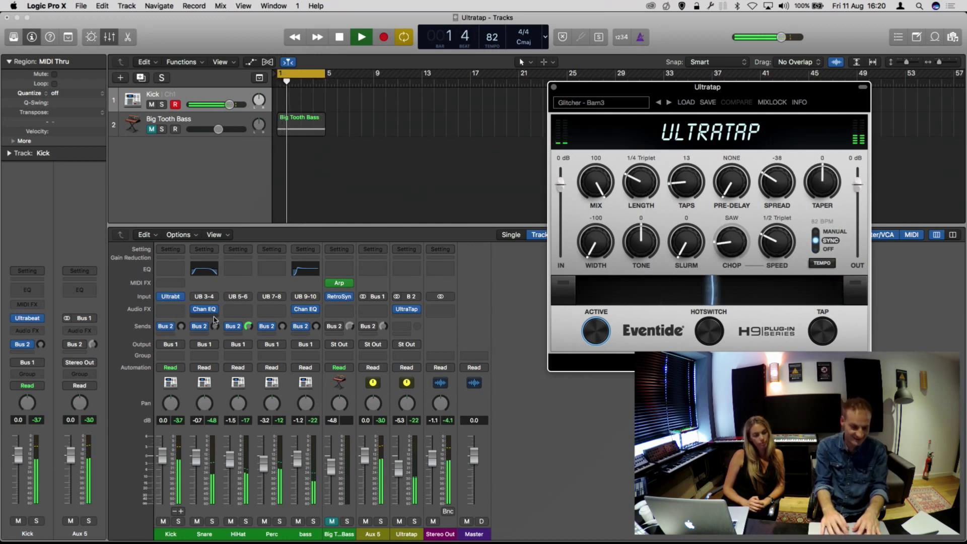
# Adjust the Snare channel's Bus 2 send to UltraTap.
pyautogui.moveTo(196, 328); pyautogui.dragTo(196, 322)
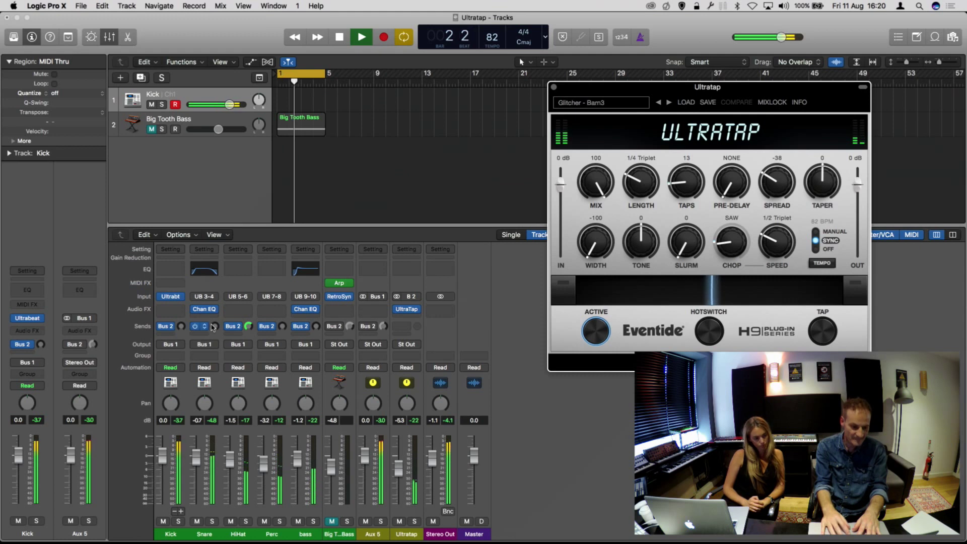